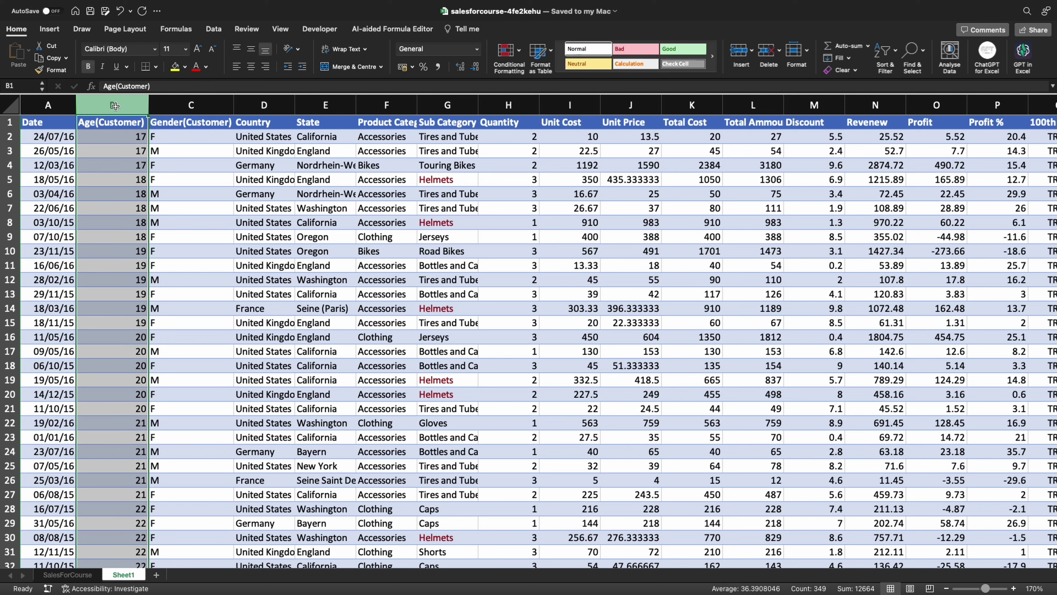
Apply the green-white-red colour scale to the Age(Customer) column.
click(519, 54)
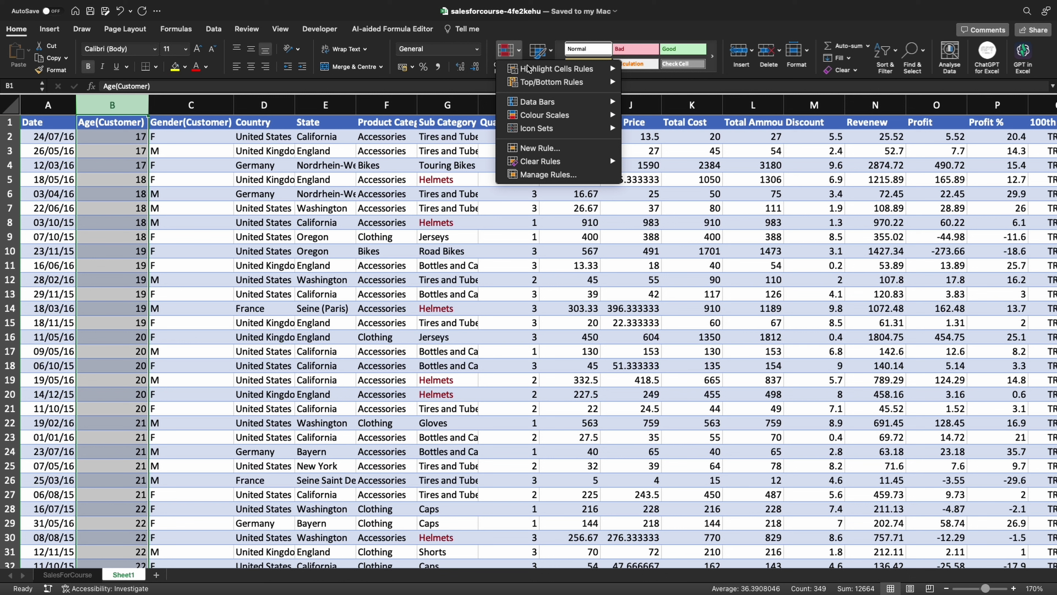
mouse_move(545, 115)
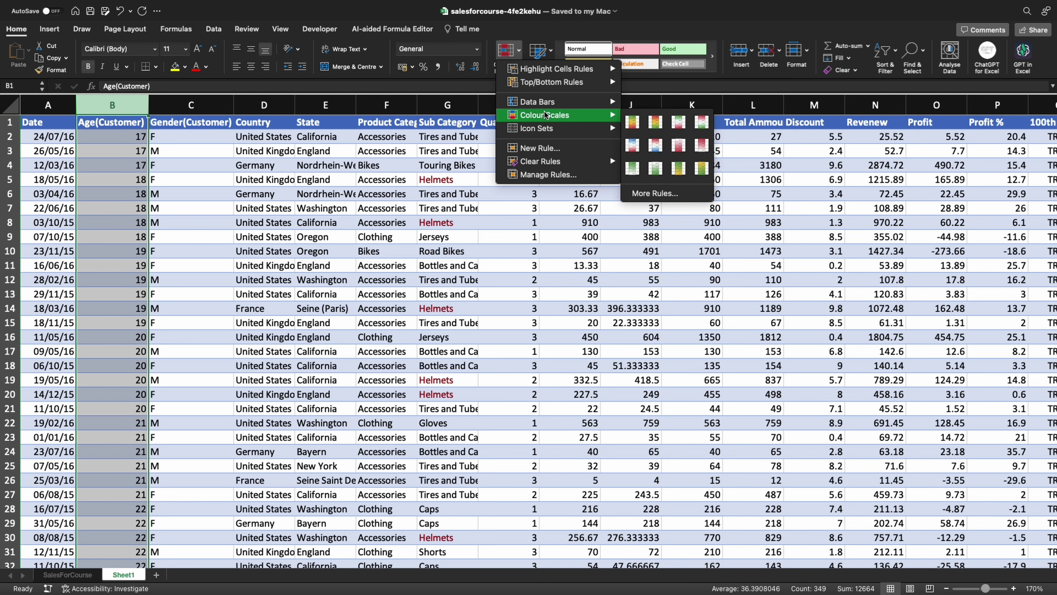
click(679, 125)
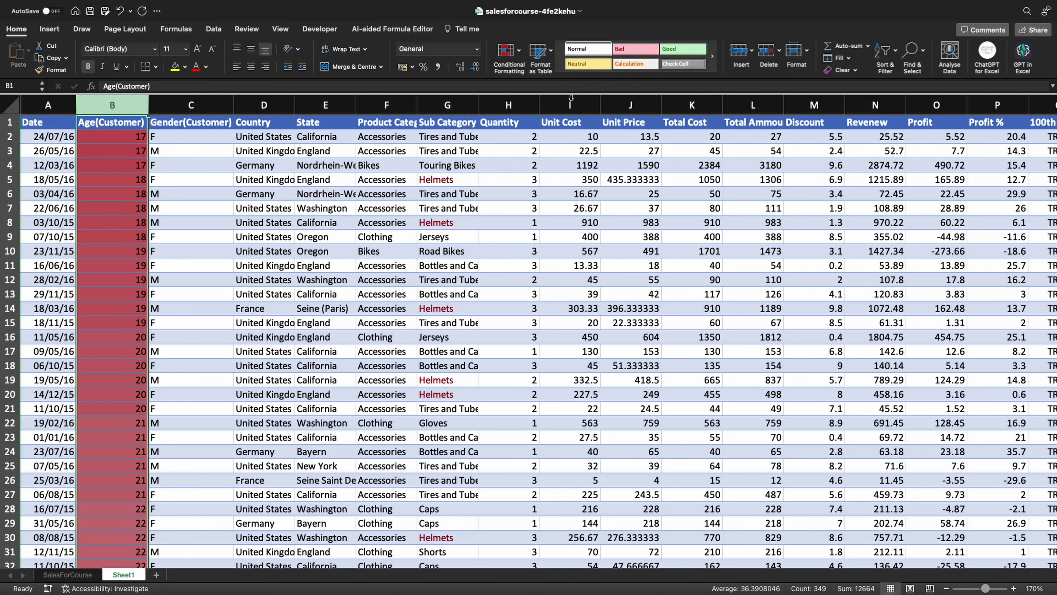
Switch the Age(Customer) column to the red-white-green colour scale, with the lowest ages in green and the highest in red.
click(517, 57)
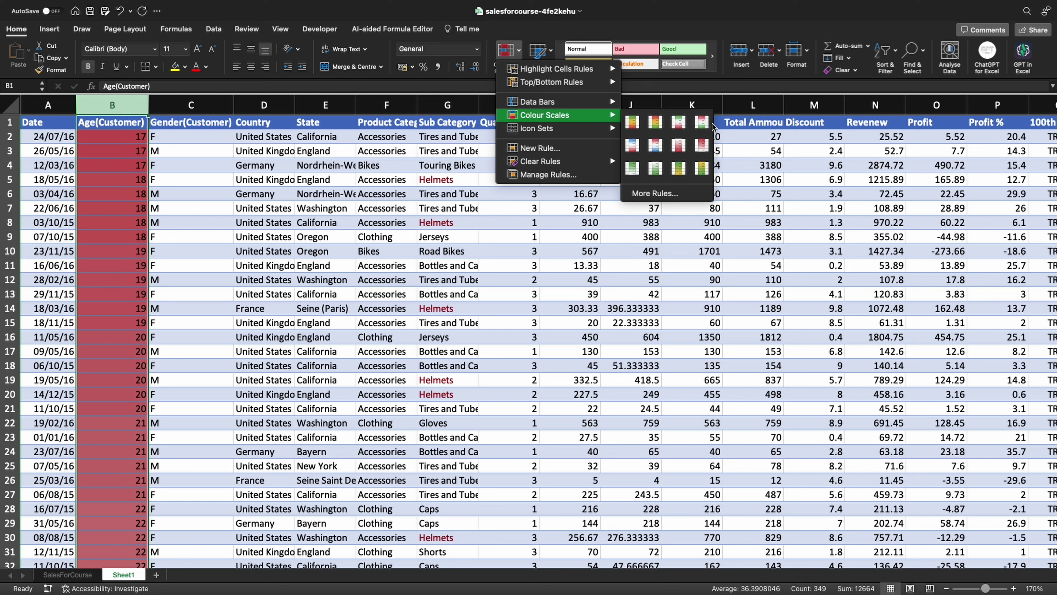
click(701, 125)
click(132, 222)
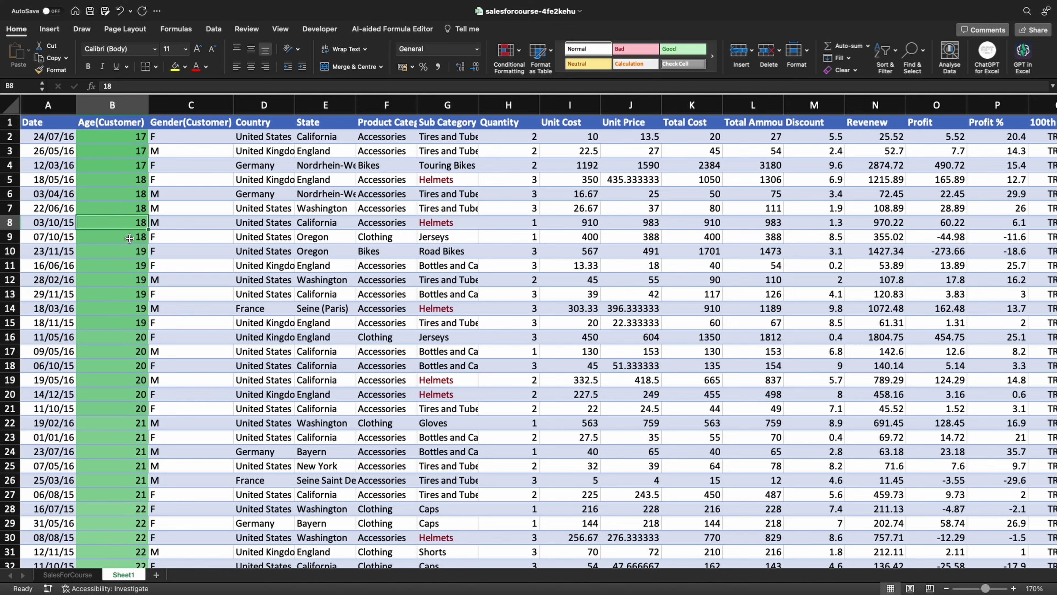
Examine how the colour scale shades the Age(Customer) column from the first record to the last.
scroll(129, 238, down, 5)
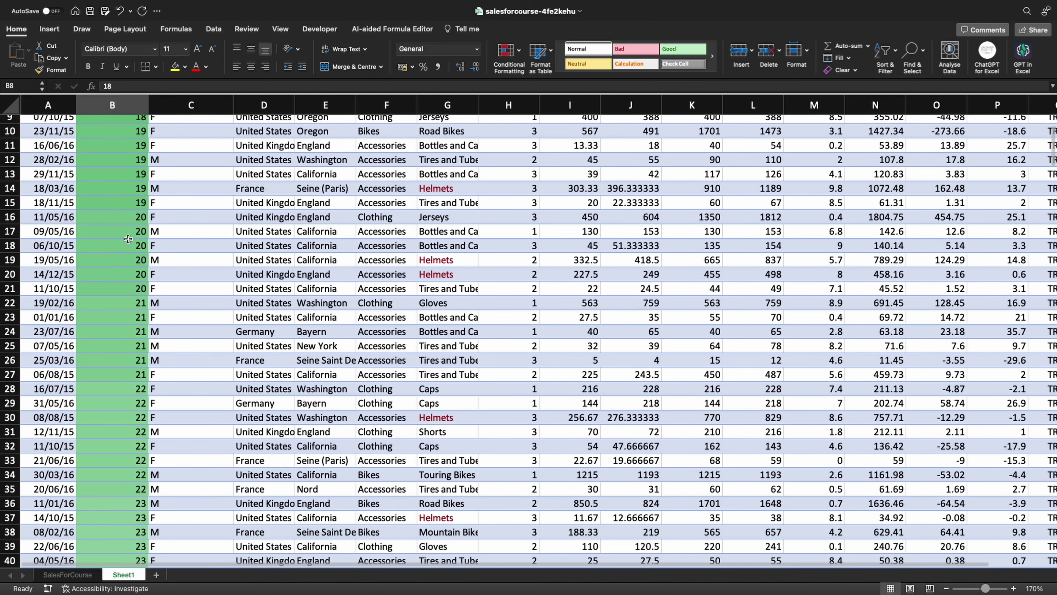
scroll(129, 239, up, 5)
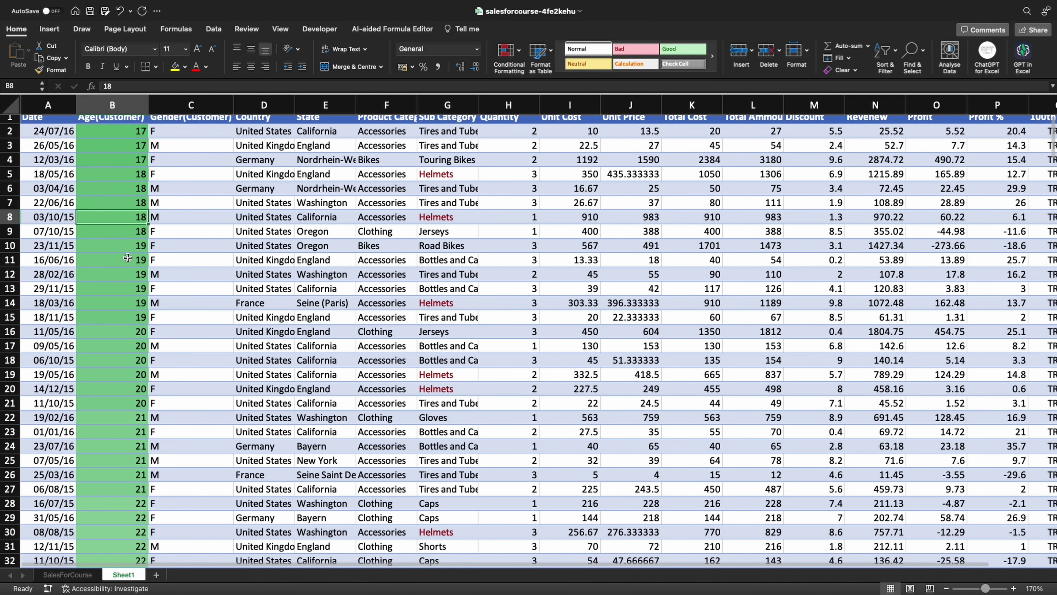
scroll(128, 259, down, 20)
scroll(128, 258, down, 20)
scroll(127, 258, down, 20)
scroll(123, 258, down, 19)
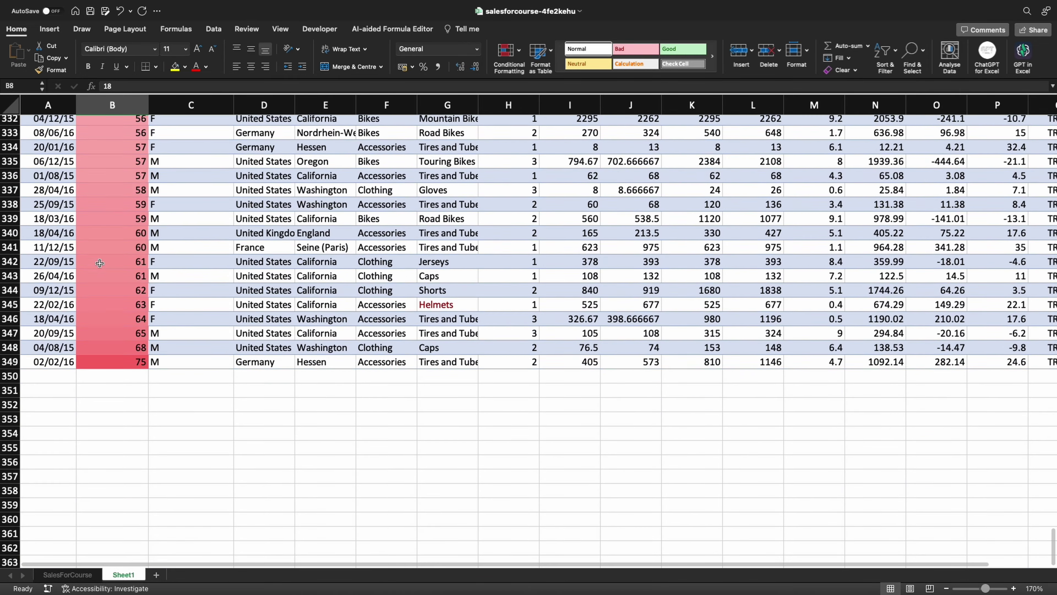
scroll(99, 291, up, 4)
scroll(108, 358, down, 4)
click(110, 362)
scroll(109, 362, up, 14)
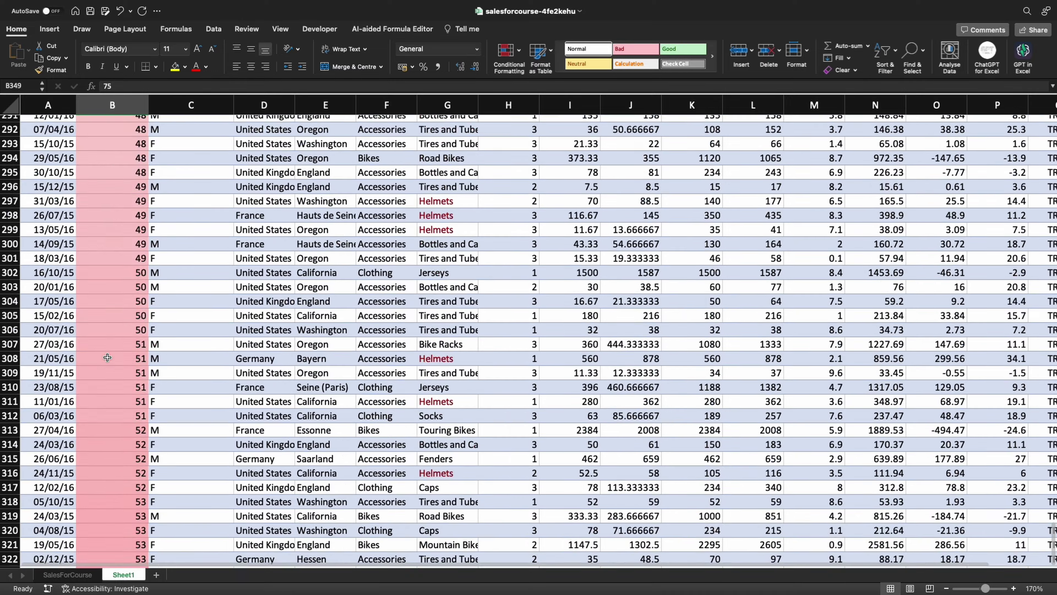
scroll(107, 358, up, 20)
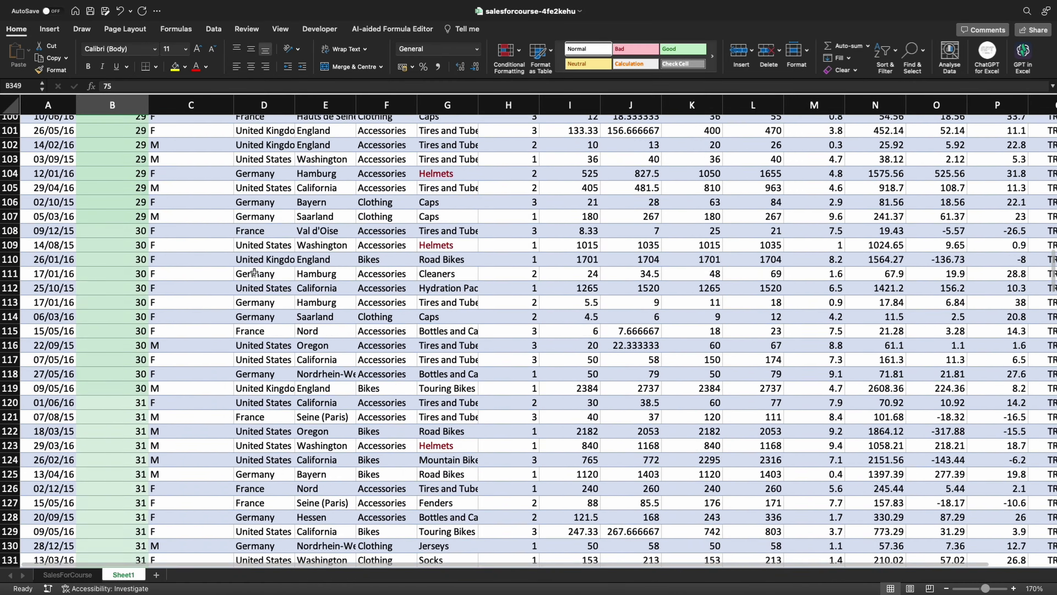
scroll(254, 273, up, 20)
click(117, 134)
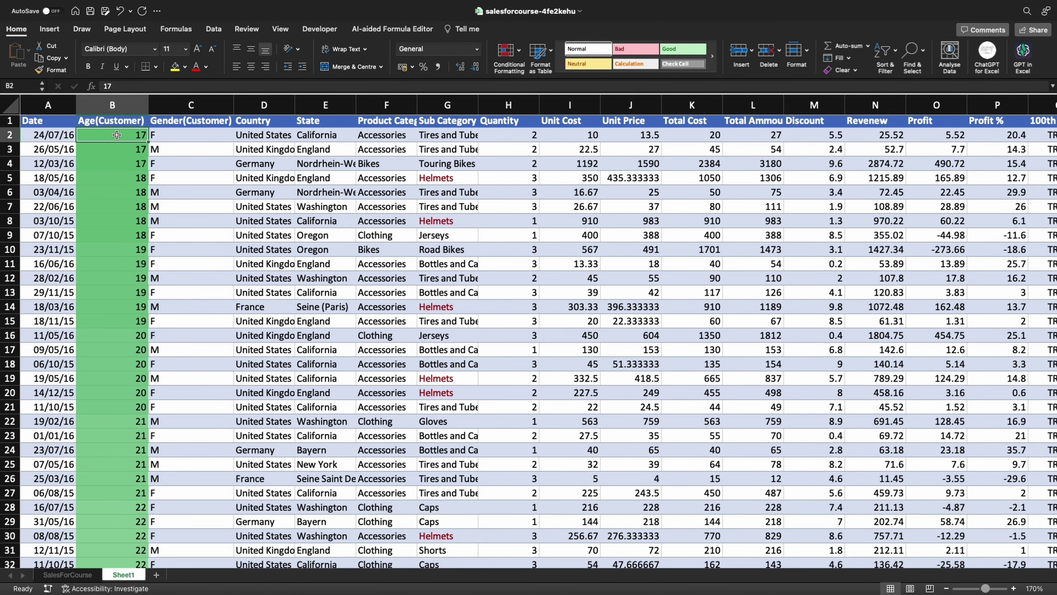
Set up an equal-to highlight rule on the whole Gender(Customer) column for the cell value F.
click(156, 120)
key(ctrl+space)
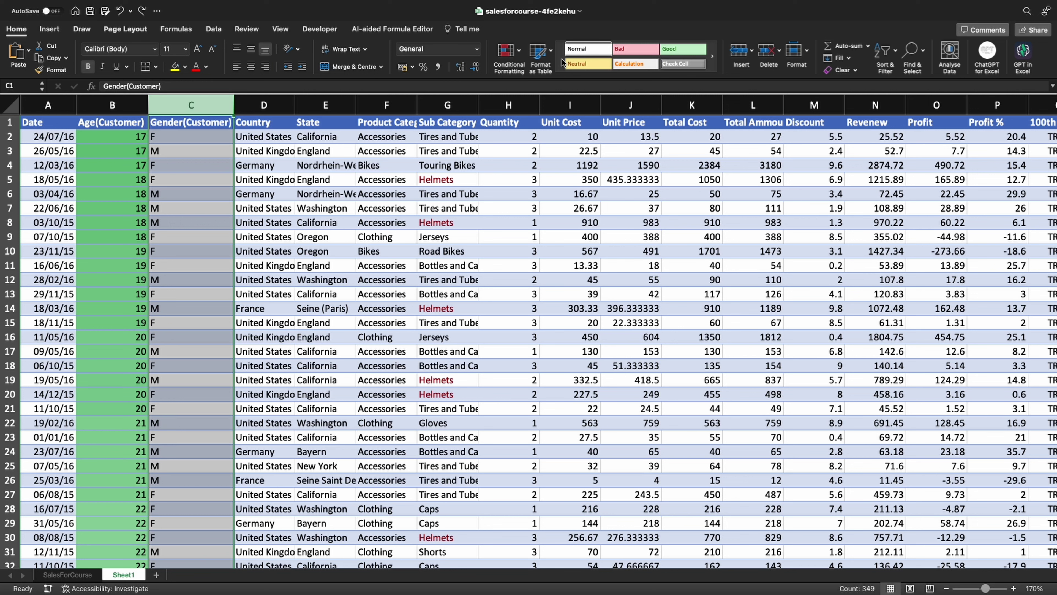
click(516, 51)
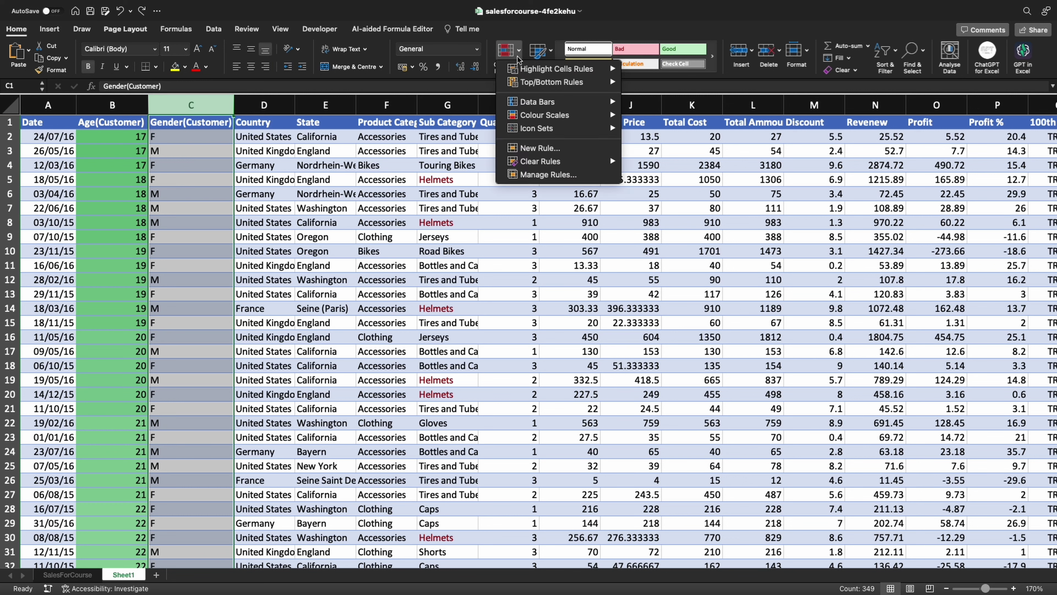
mouse_move(523, 69)
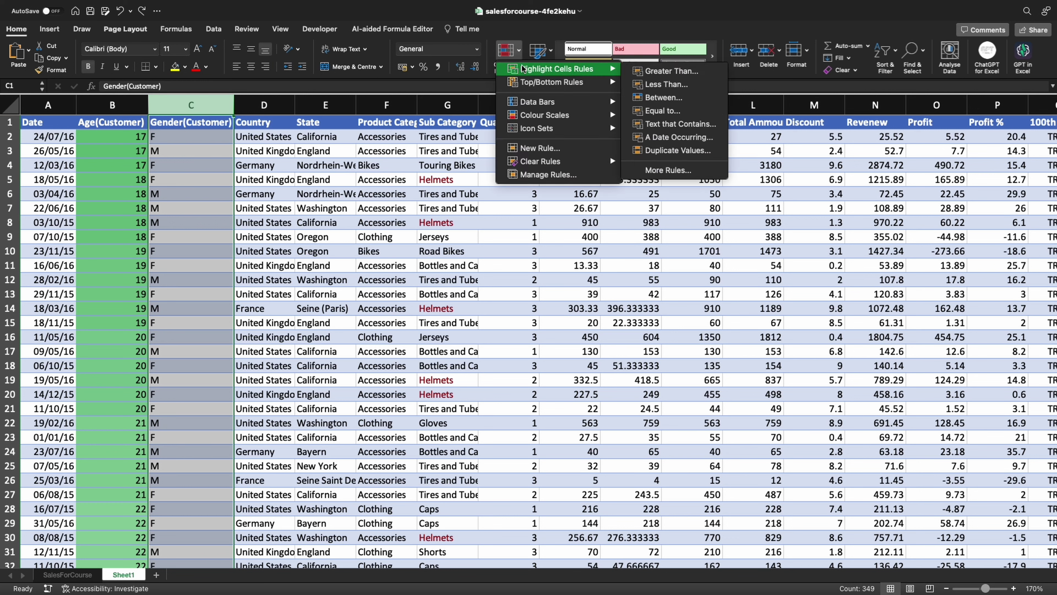
click(661, 110)
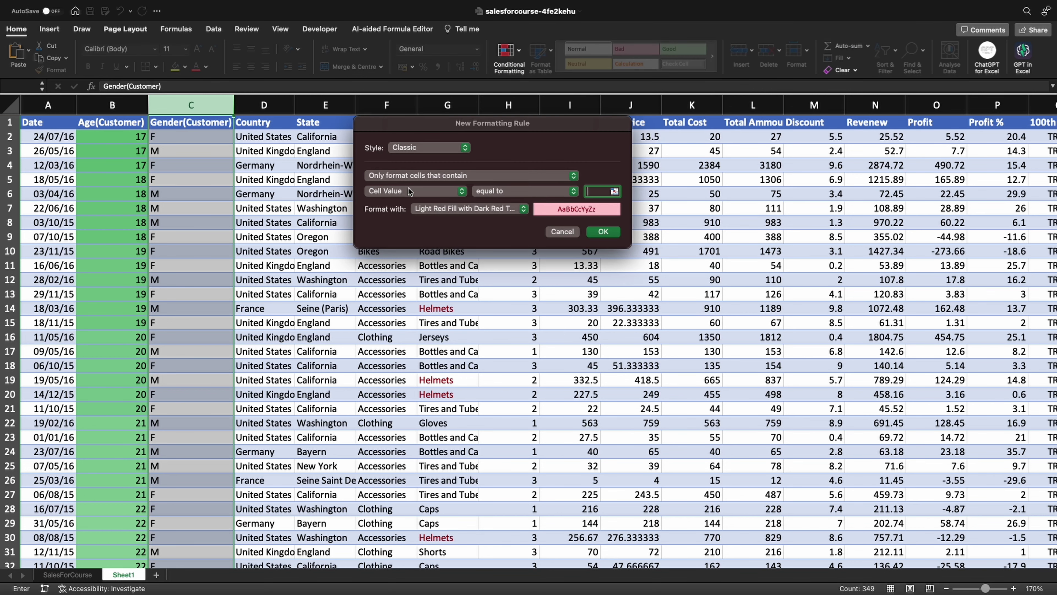
click(411, 153)
click(412, 148)
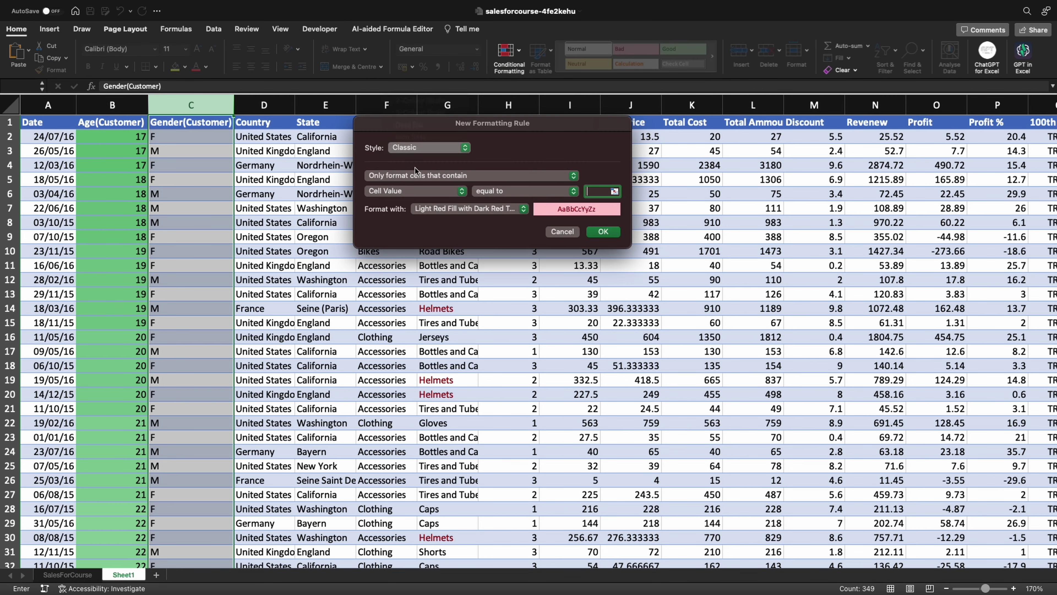
click(482, 180)
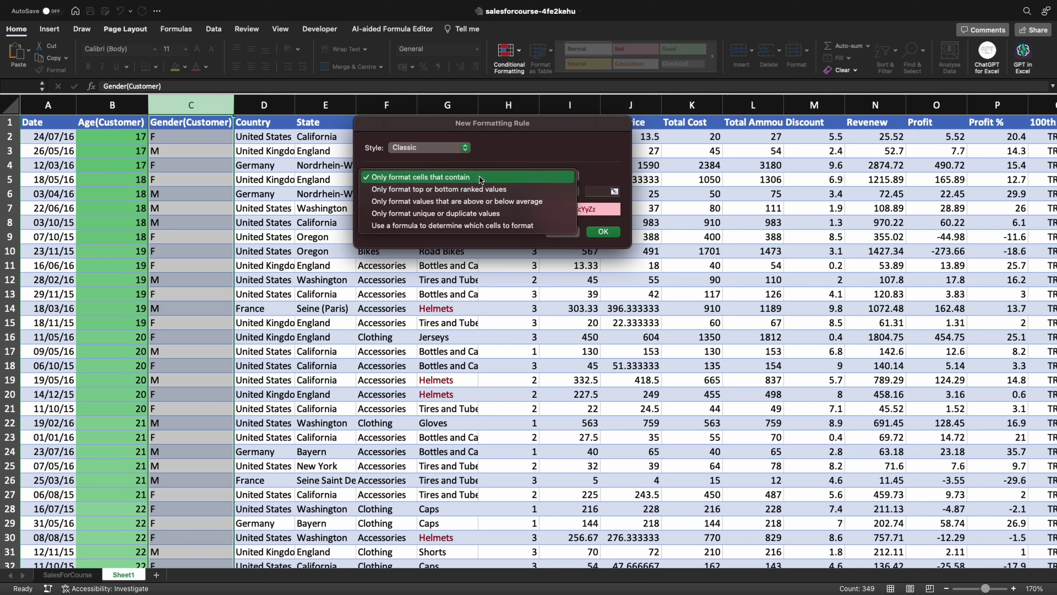
click(481, 179)
click(605, 191)
text(FF)
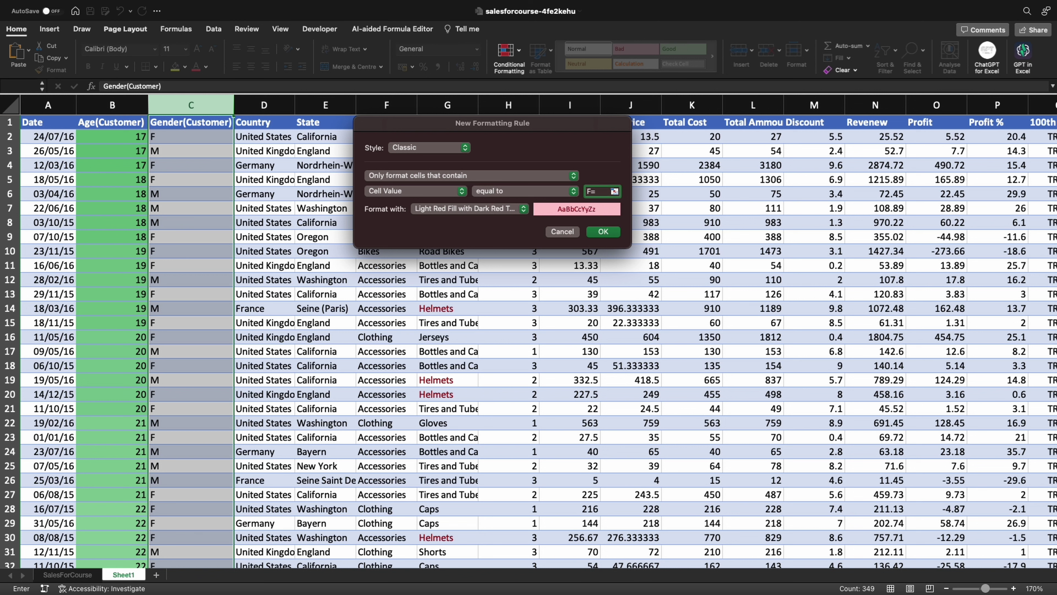
Give the F rule a customised format with bold, double-underlined red text and apply it.
click(466, 209)
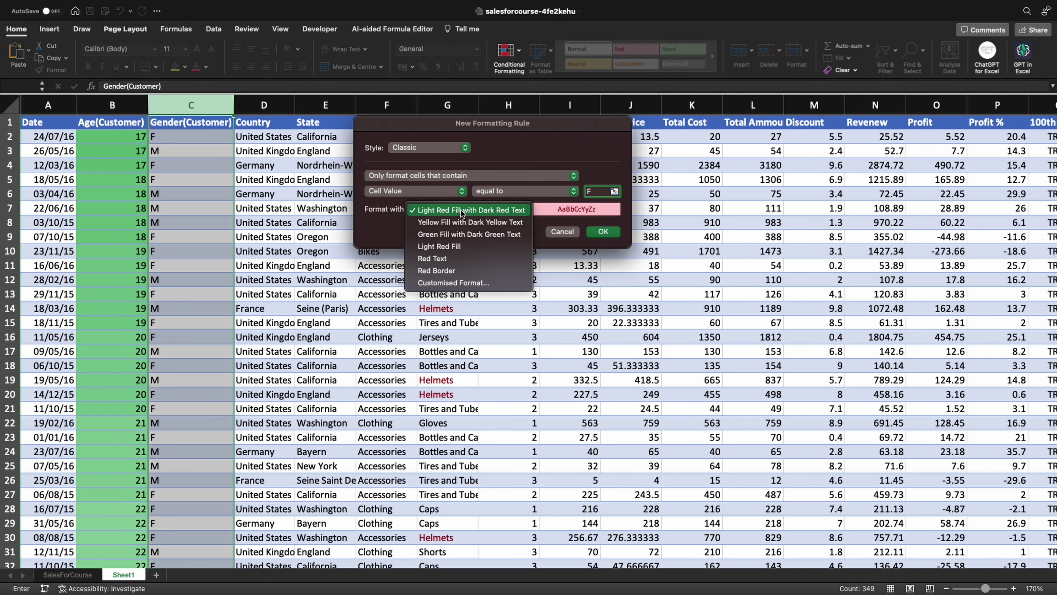
click(452, 288)
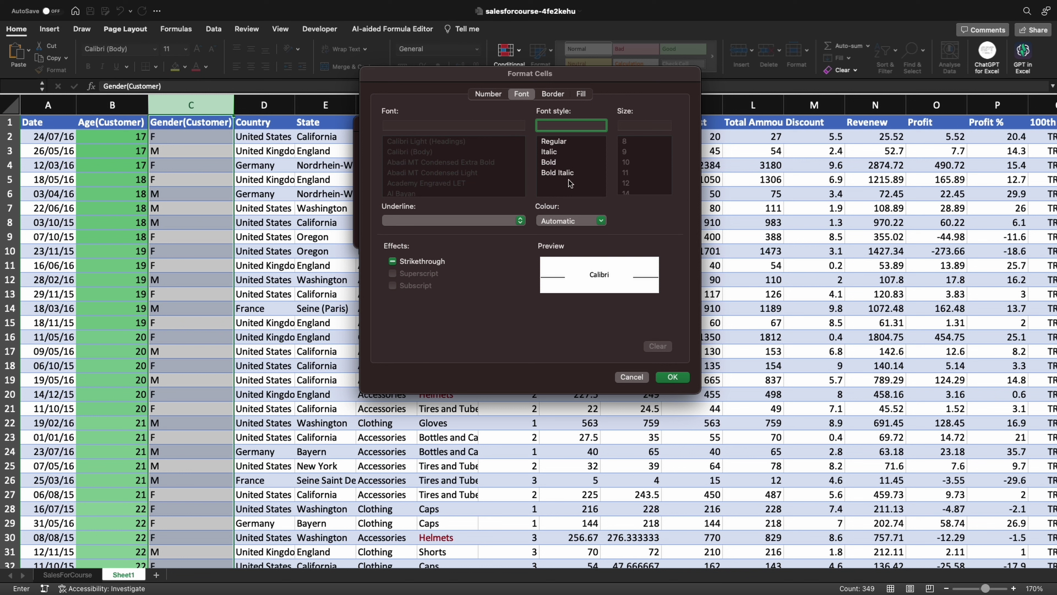
click(563, 160)
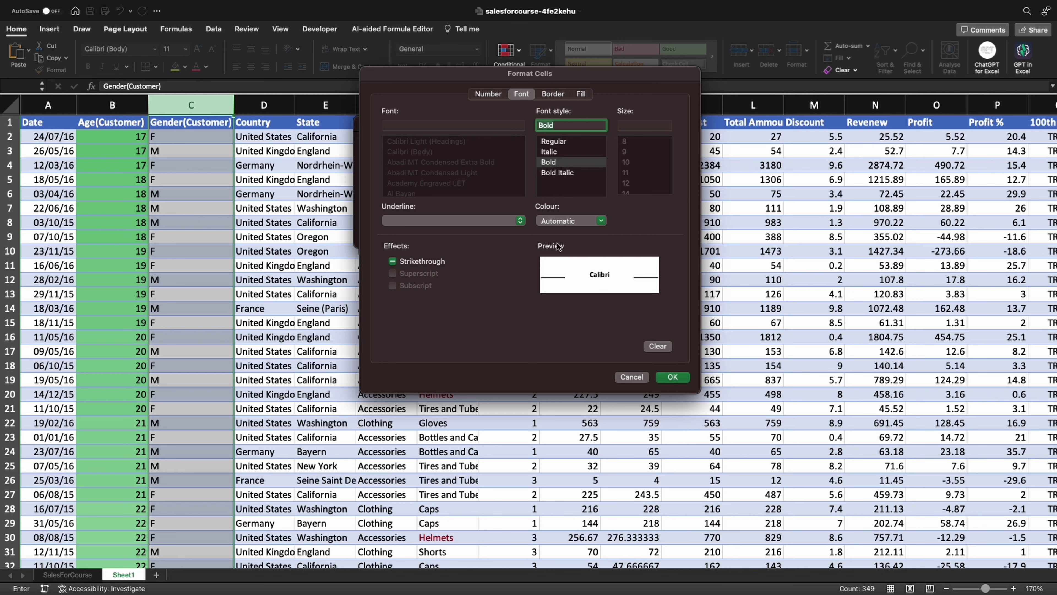
click(497, 220)
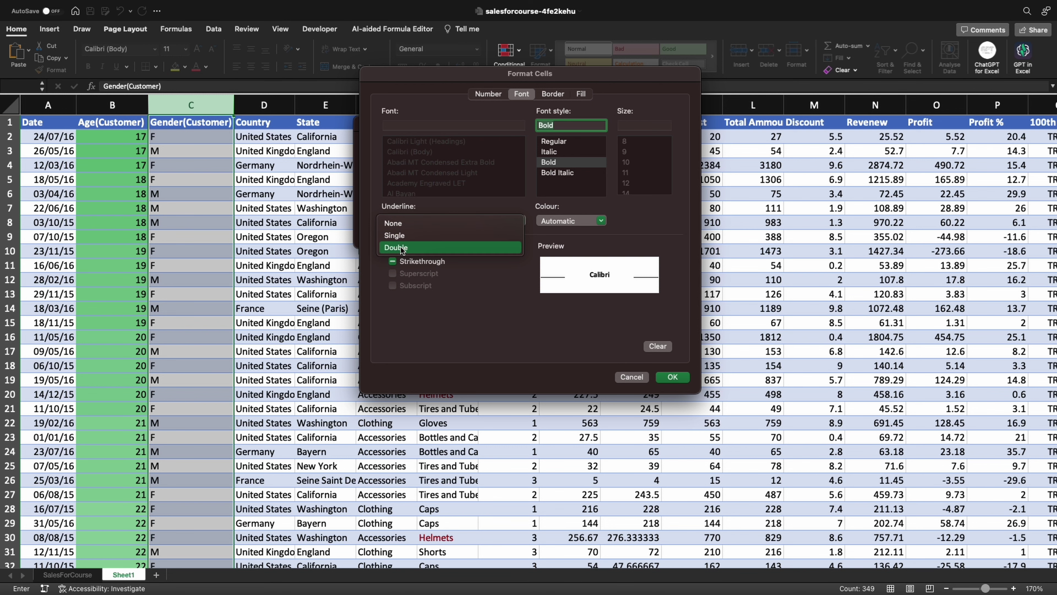
click(412, 248)
click(581, 220)
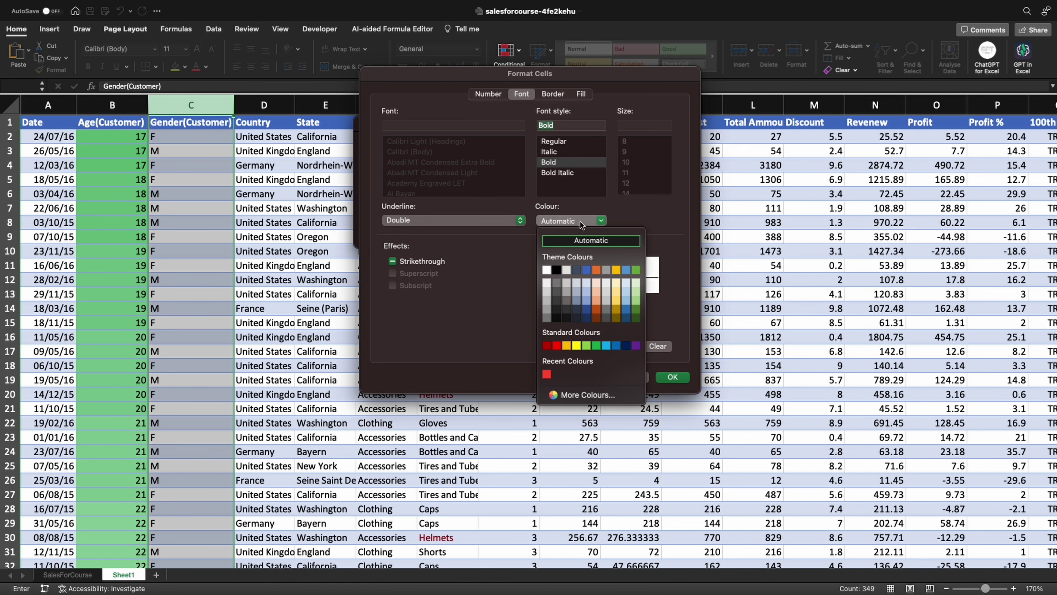
click(559, 346)
click(673, 376)
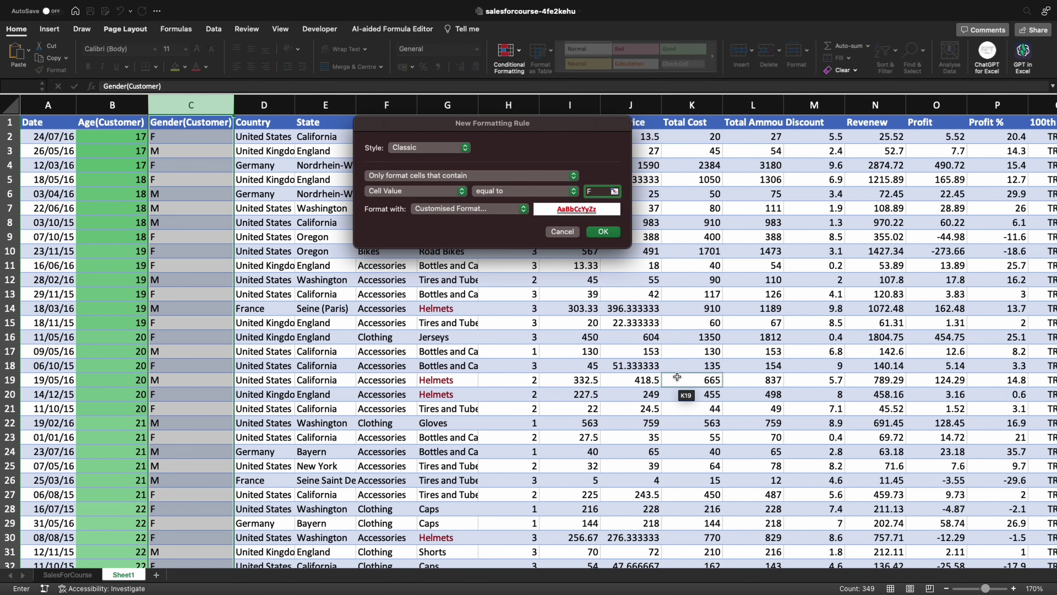
click(607, 232)
key(Down)
Set up a second equal-to highlight rule on the Gender(Customer) column for the cell value M.
scroll(208, 313, down, 20)
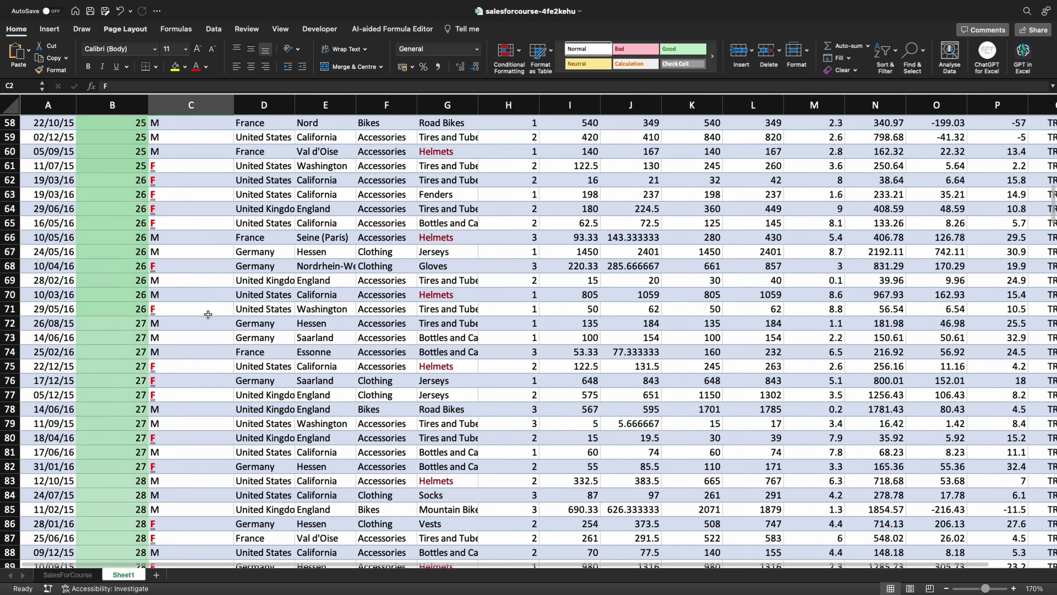
scroll(207, 314, down, 10)
scroll(206, 324, up, 20)
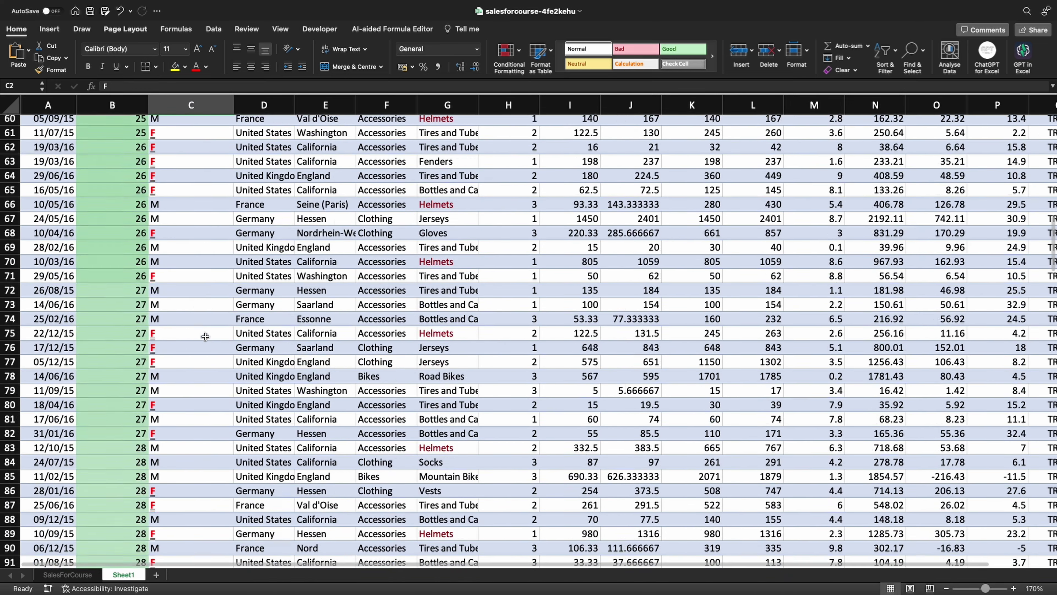
scroll(204, 337, up, 2)
click(191, 104)
click(508, 55)
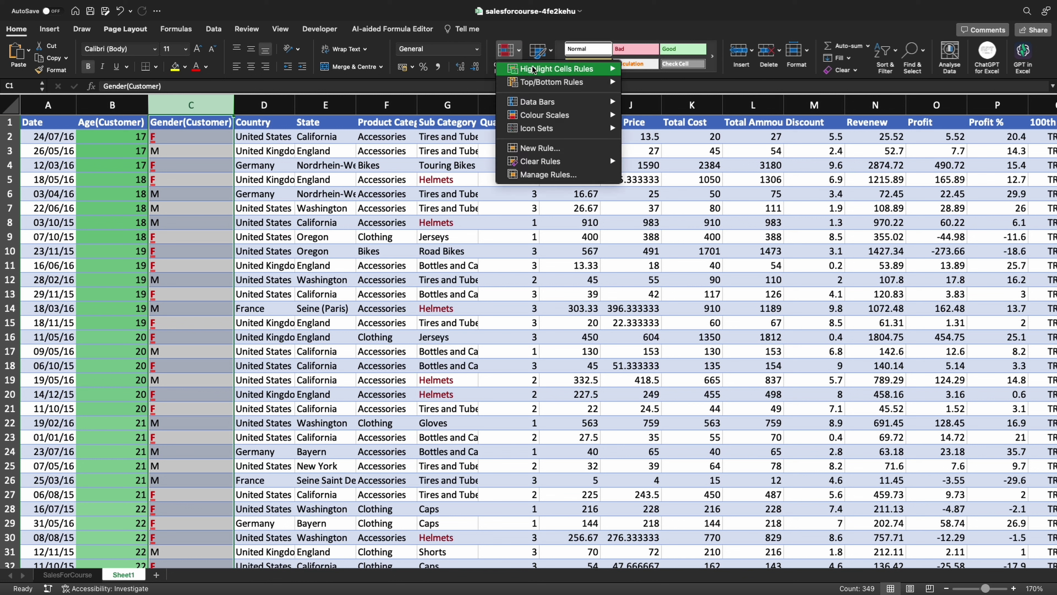
mouse_move(583, 69)
click(663, 110)
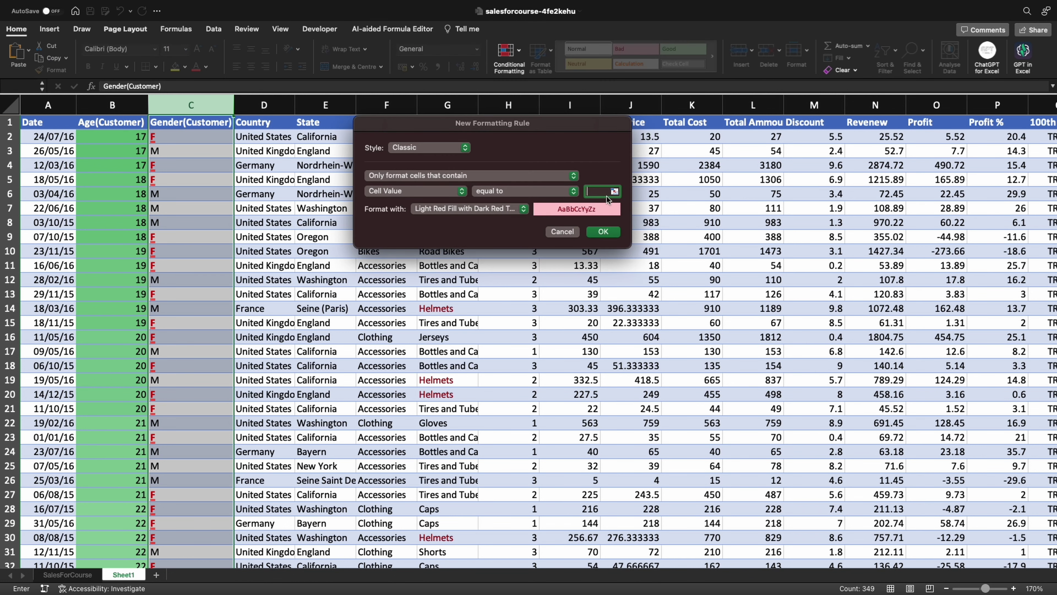
text(M)
Give the M rule a customised format with bold green text and no underline and apply it.
click(506, 209)
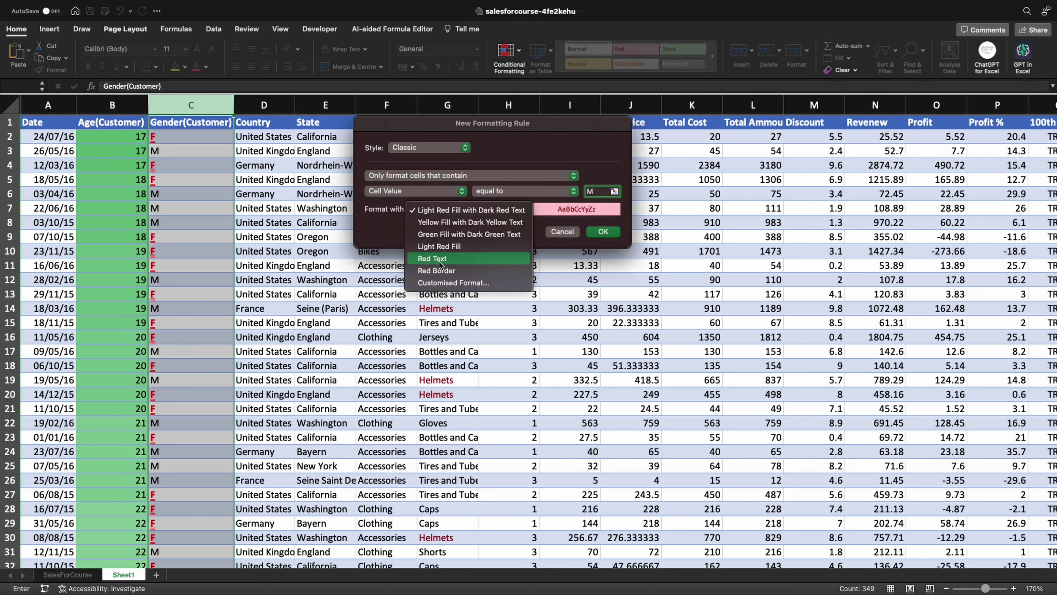
click(485, 282)
click(577, 221)
click(599, 346)
click(417, 220)
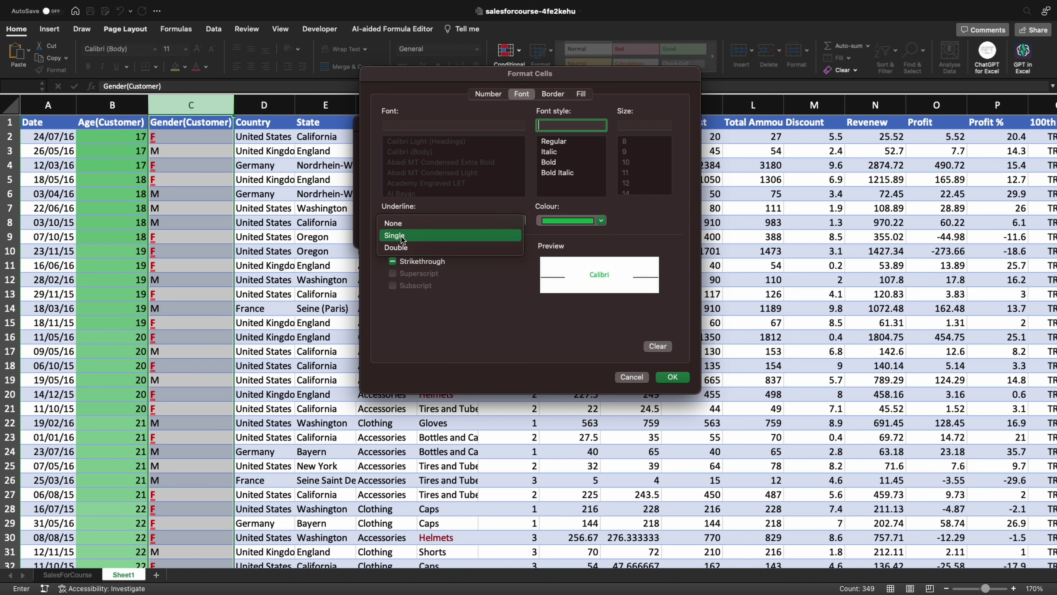
click(396, 222)
click(554, 161)
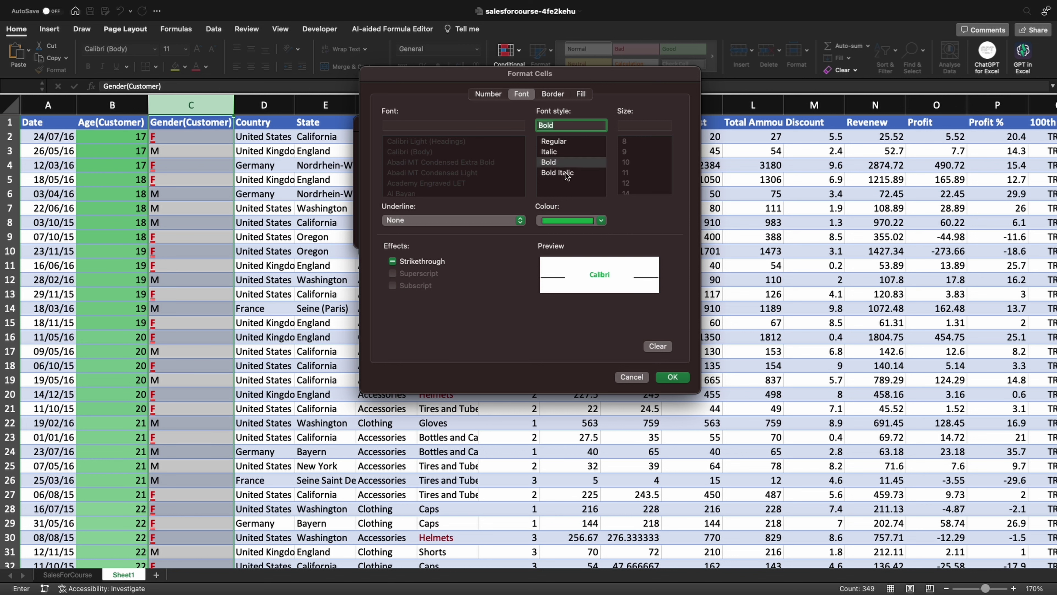
click(599, 221)
click(670, 374)
click(673, 377)
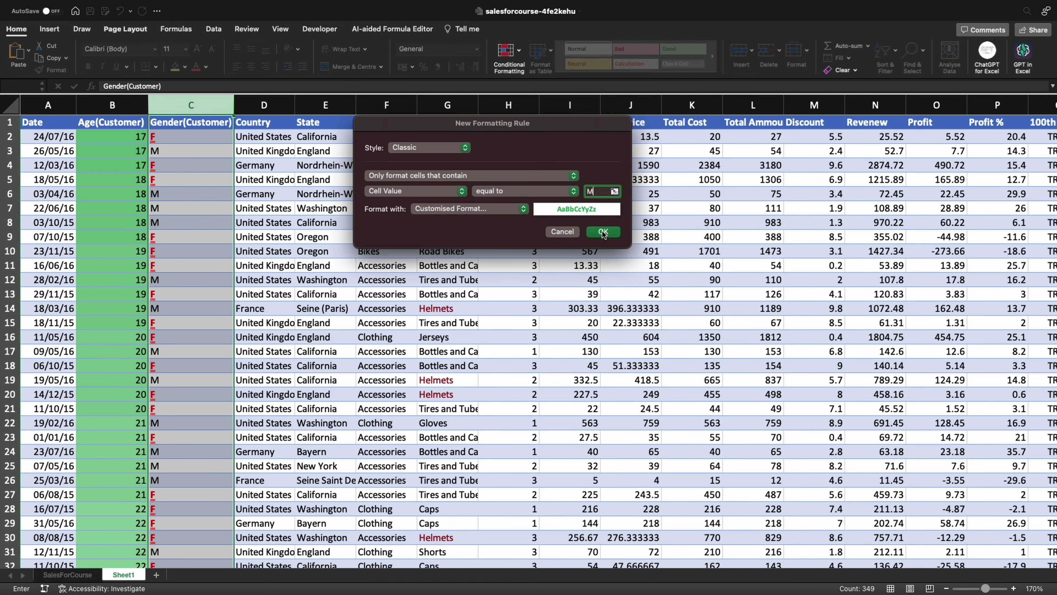
click(604, 231)
Review the F and M formatting across the rows of the Gender(Customer) column.
click(209, 255)
scroll(209, 257, down, 15)
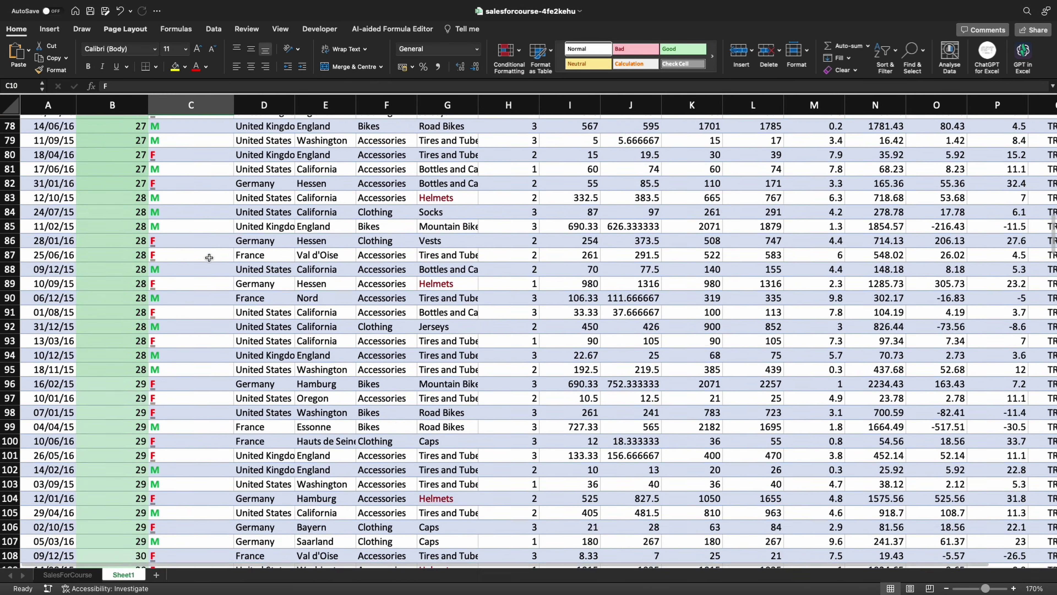
scroll(209, 257, down, 9)
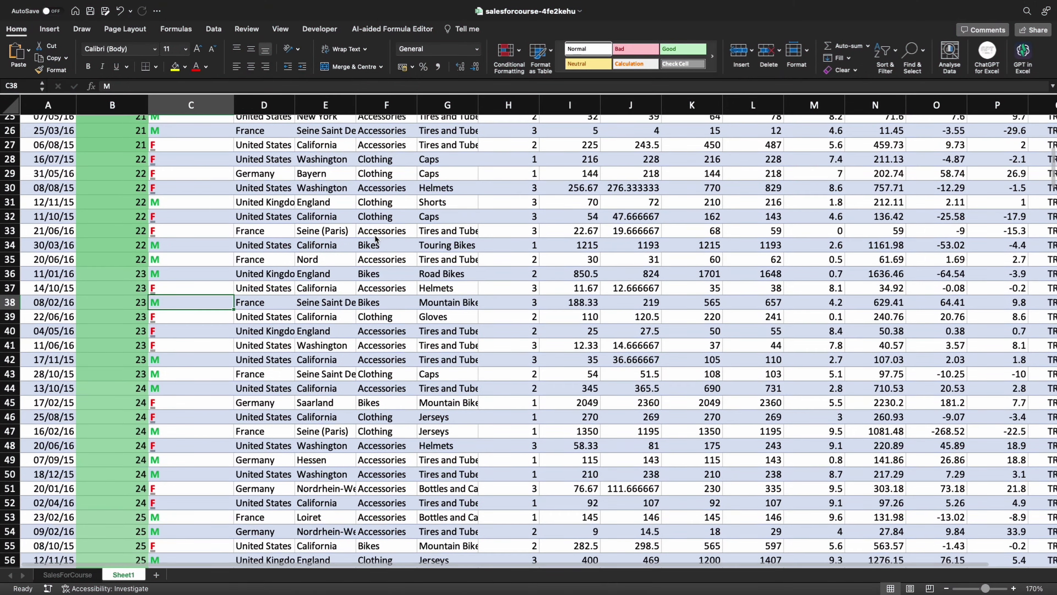
scroll(379, 238, up, 5)
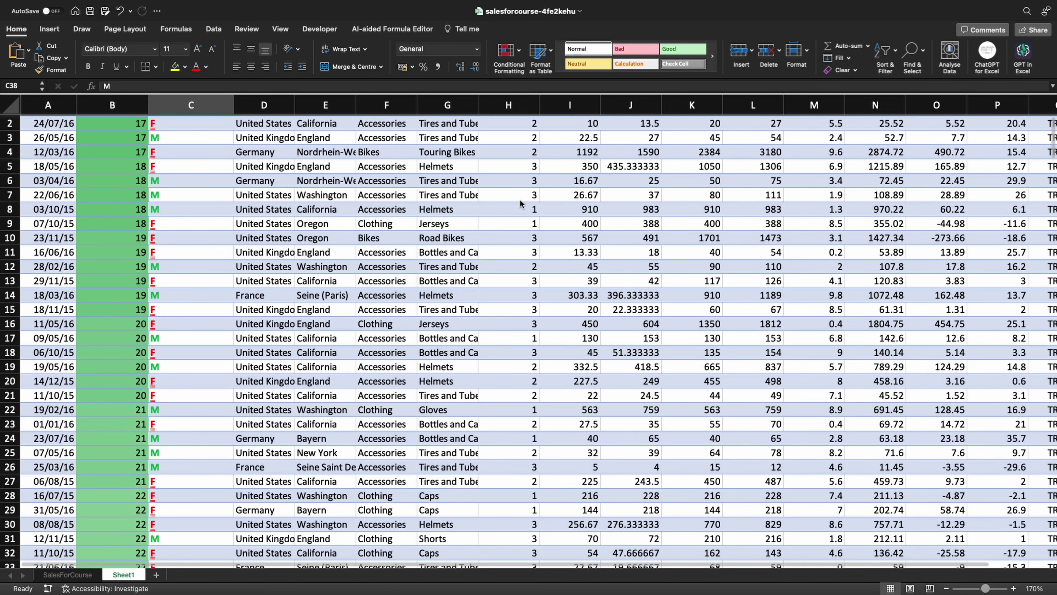
Apply the three-traffic-light icon set (green, yellow and red circles) to the whole Unit Price column.
scroll(490, 206, up, 1)
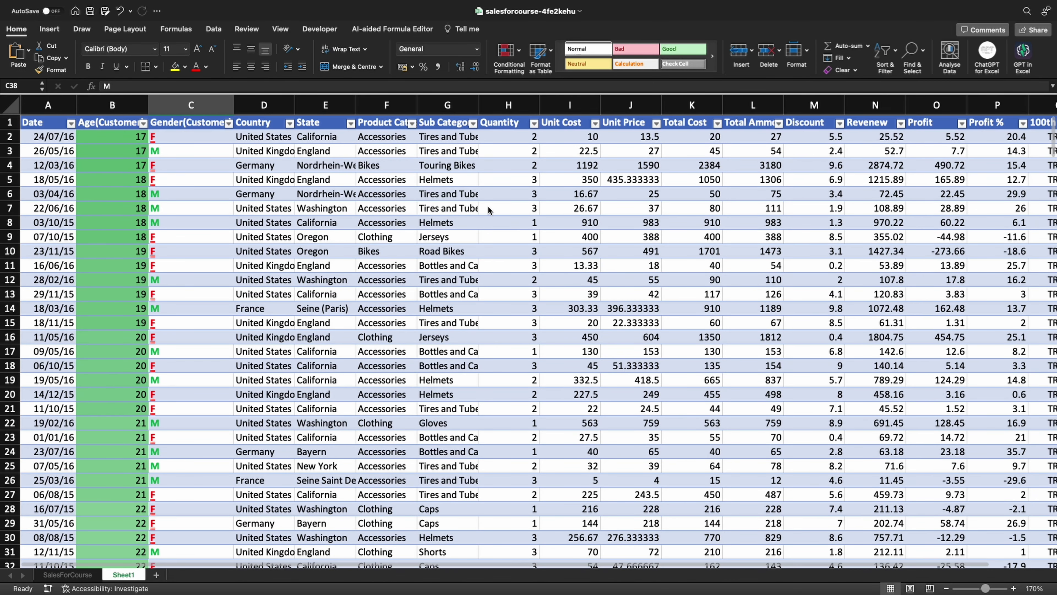
click(609, 98)
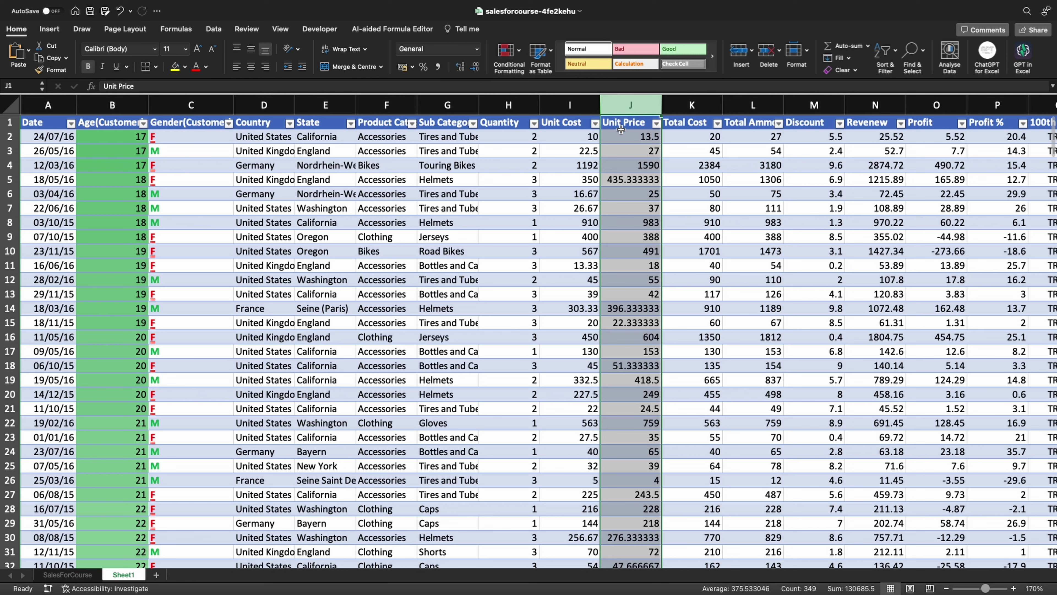
click(657, 124)
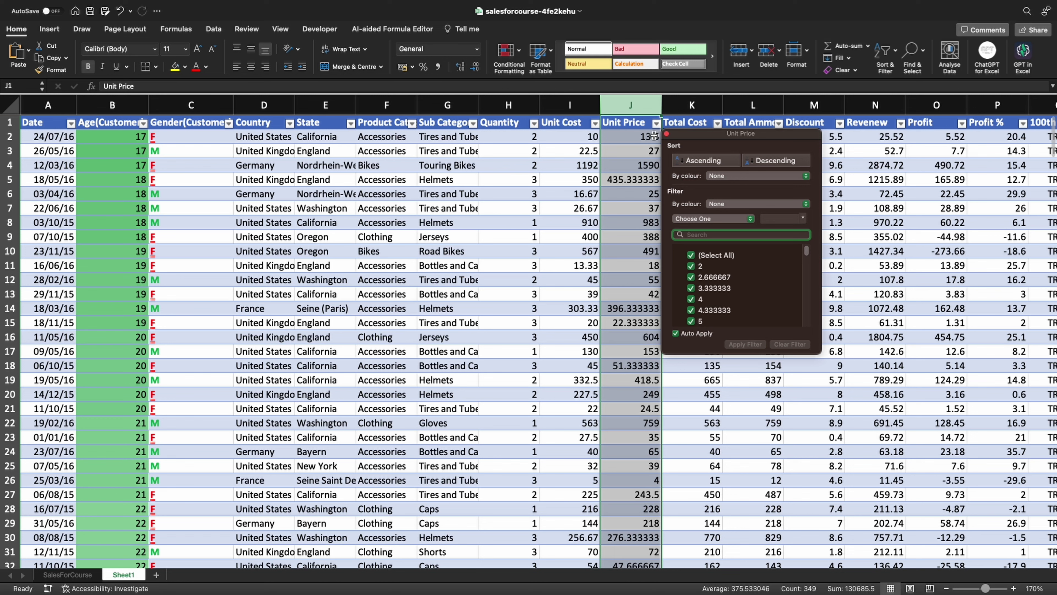
click(666, 134)
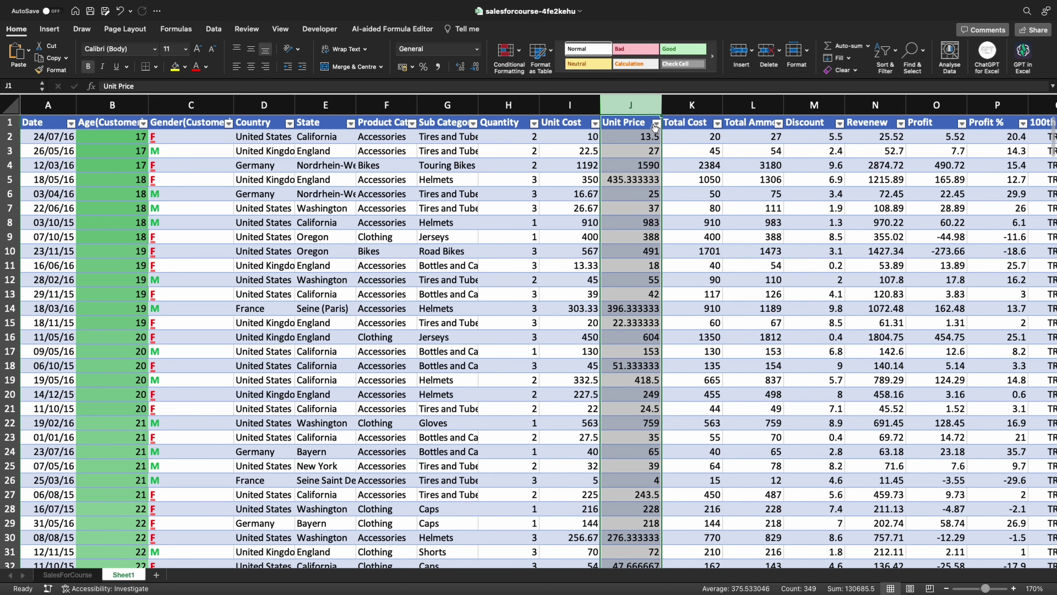
click(517, 53)
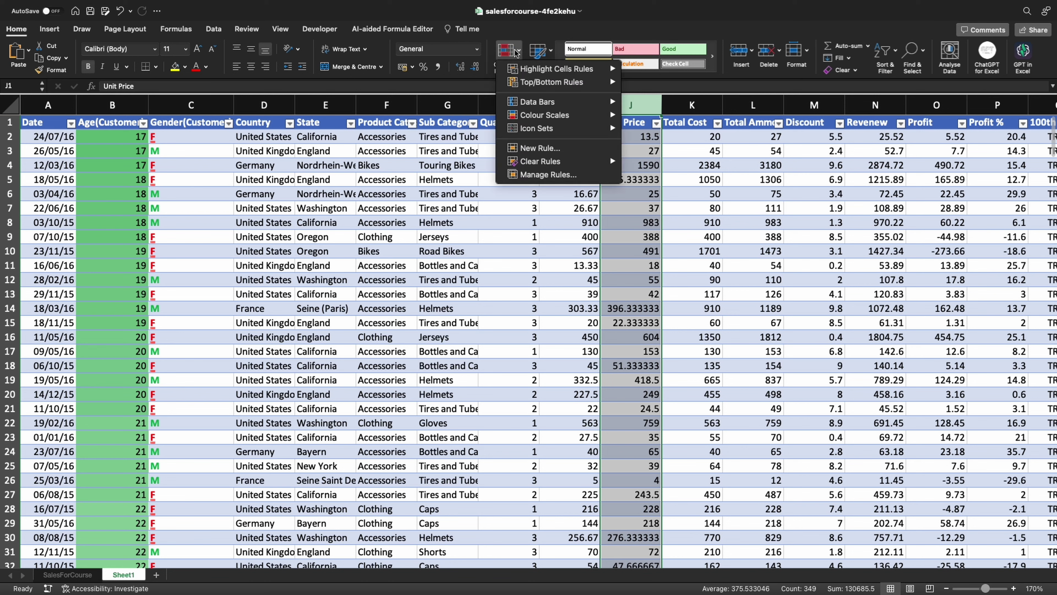
mouse_move(607, 128)
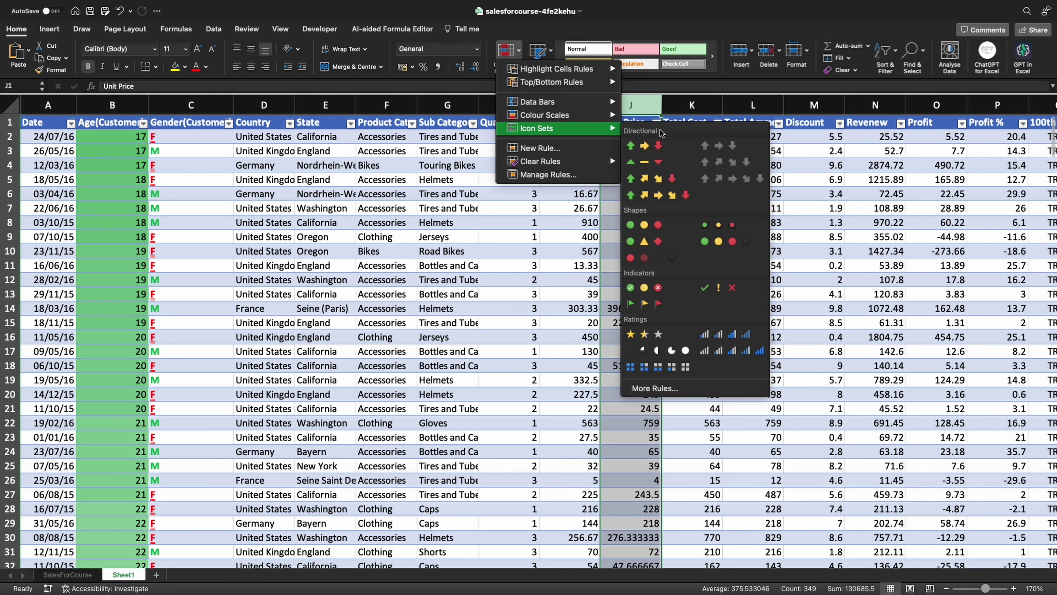
click(638, 225)
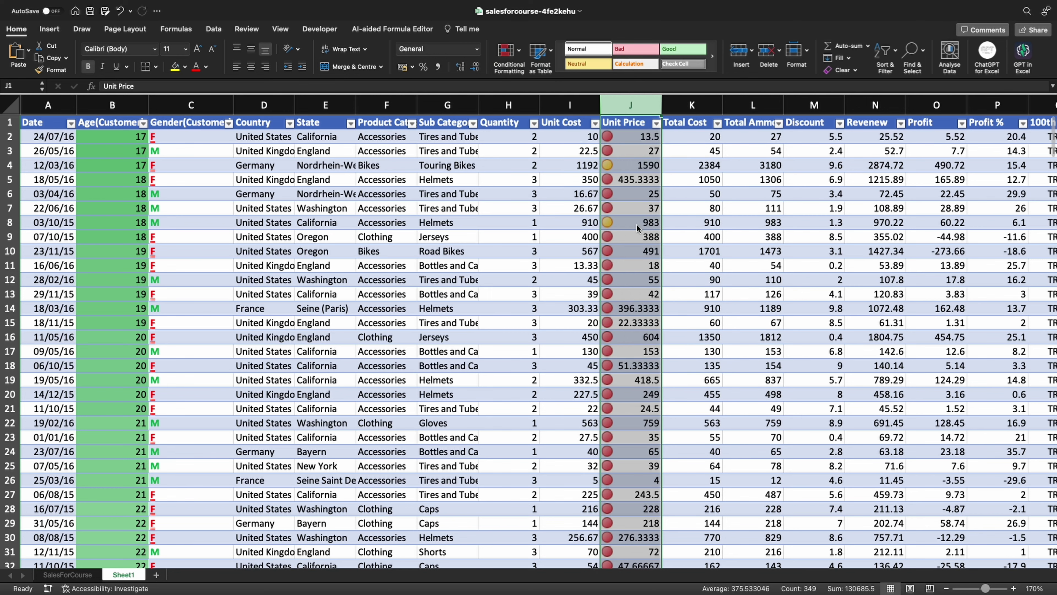
Examine how the traffic-light icons are distributed across the rows of the Unit Price column.
click(637, 225)
scroll(637, 224, down, 2)
scroll(636, 225, up, 2)
scroll(636, 226, down, 5)
scroll(636, 225, down, 20)
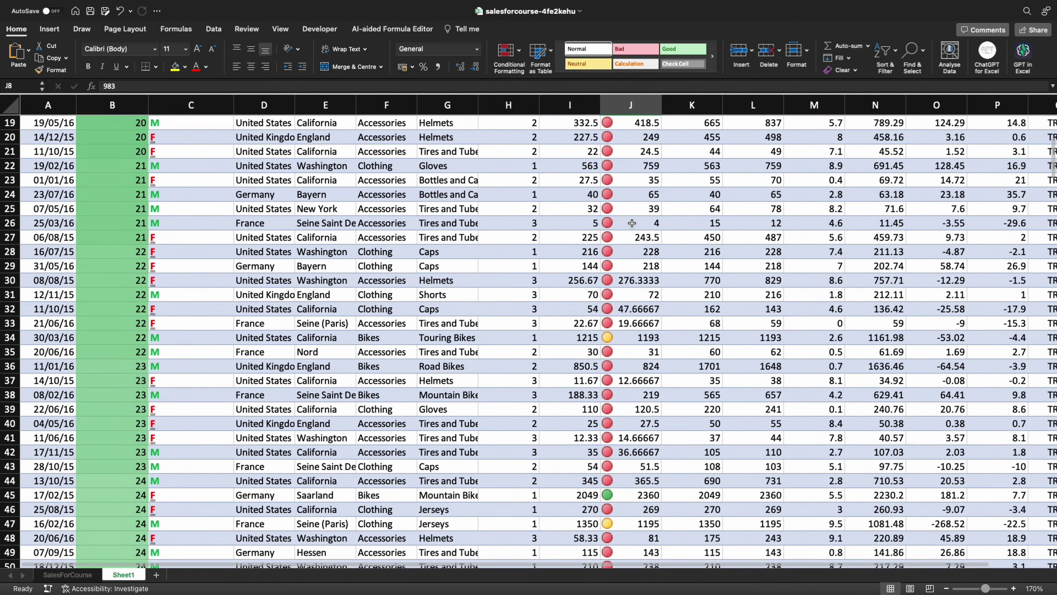
scroll(633, 219, down, 20)
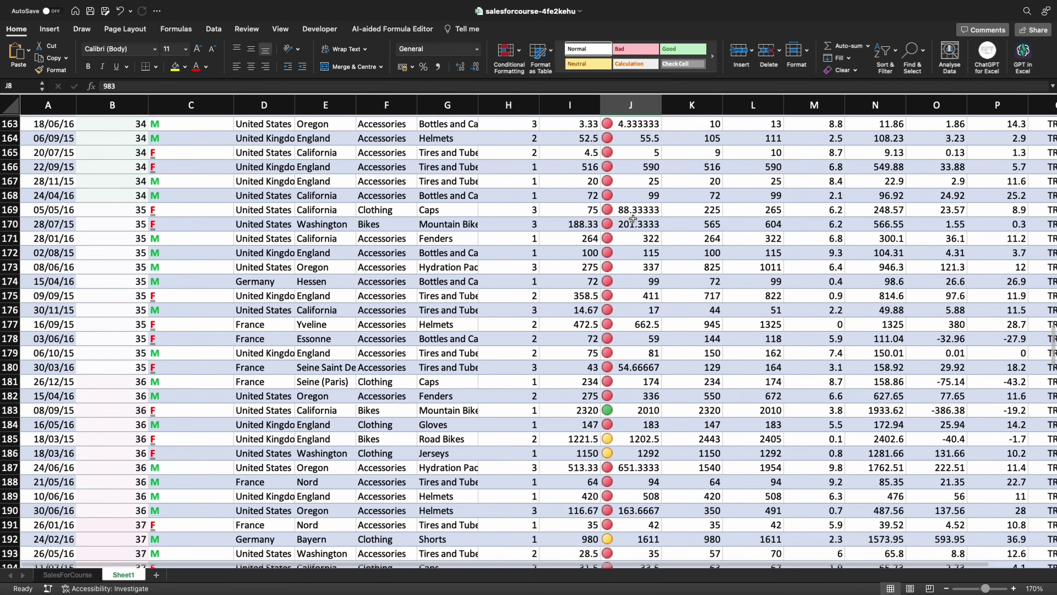
click(631, 105)
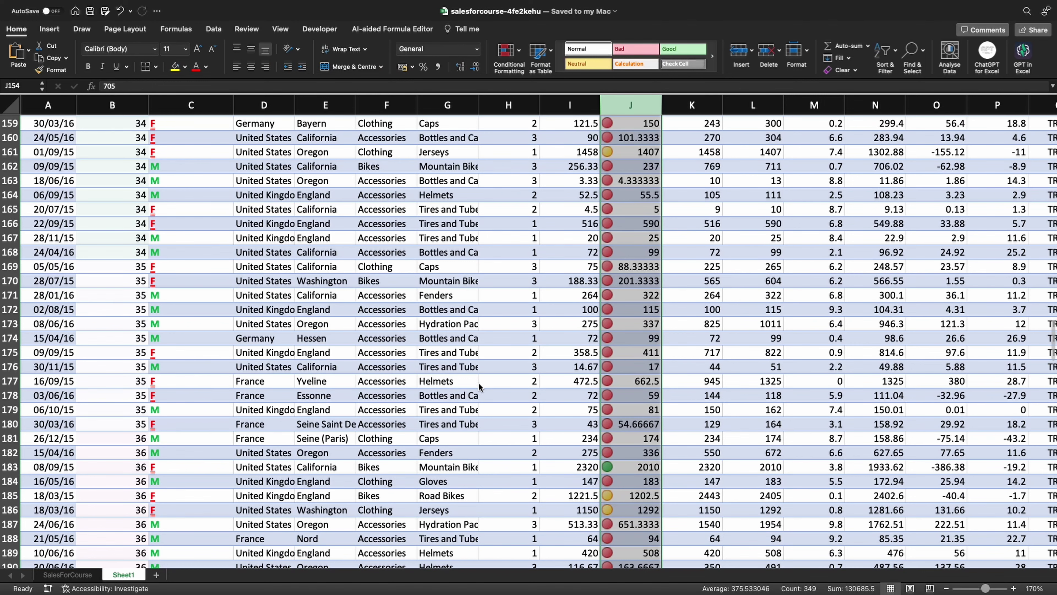
scroll(483, 328, down, 1)
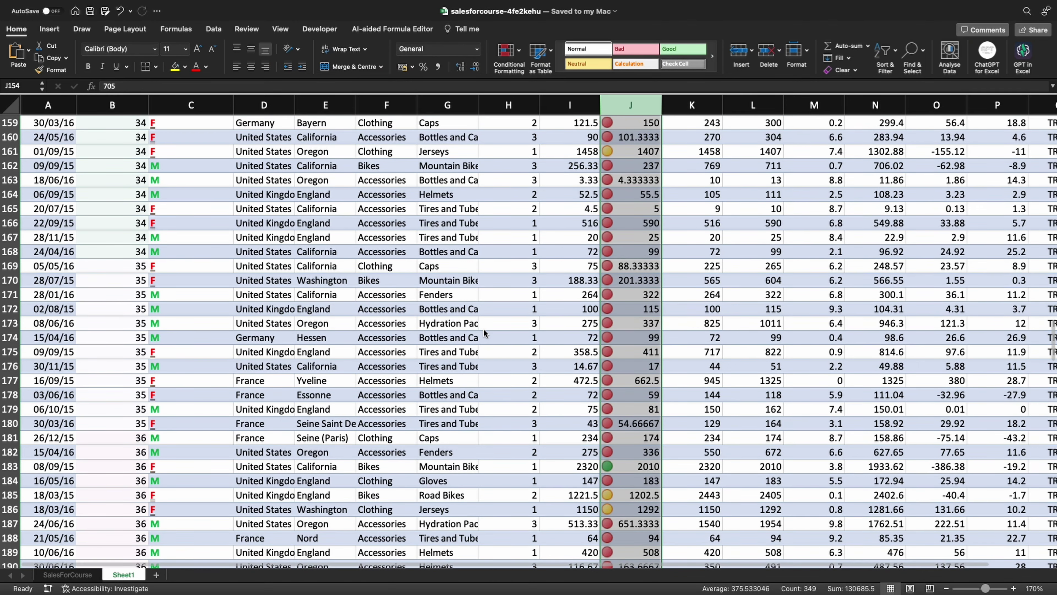
scroll(484, 328, up, 8)
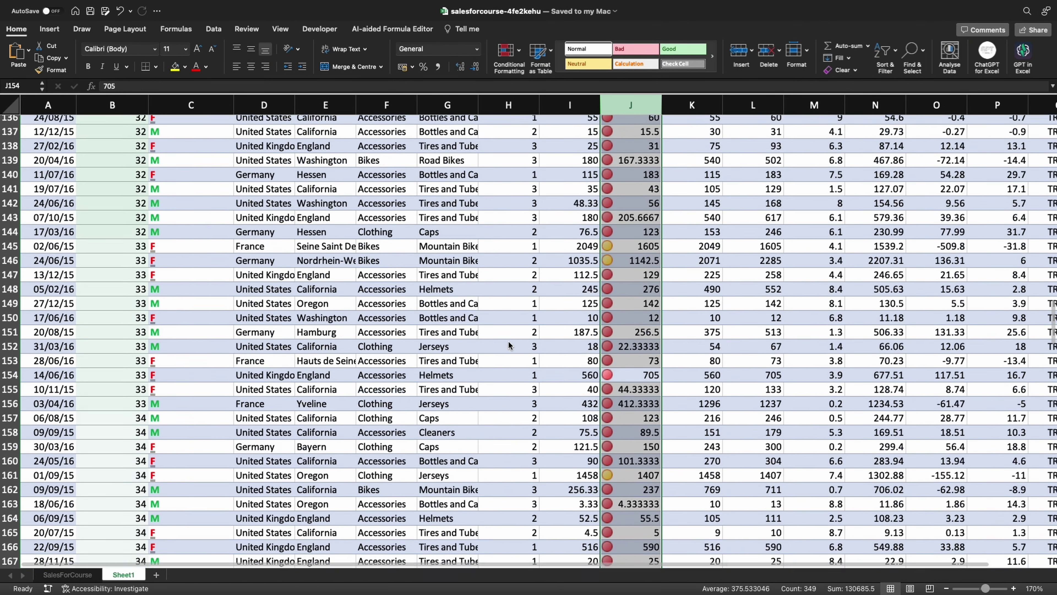
scroll(508, 342, up, 20)
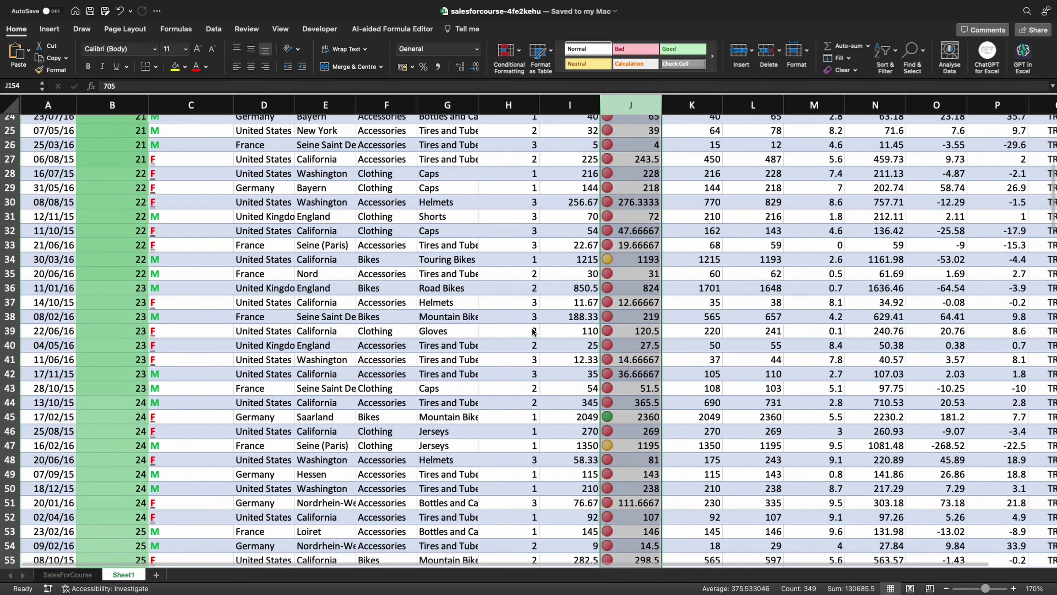
scroll(534, 331, up, 7)
Edit the Unit Price icon set rule so that both the green and yellow thresholds use the Percentile type, and apply it.
click(631, 98)
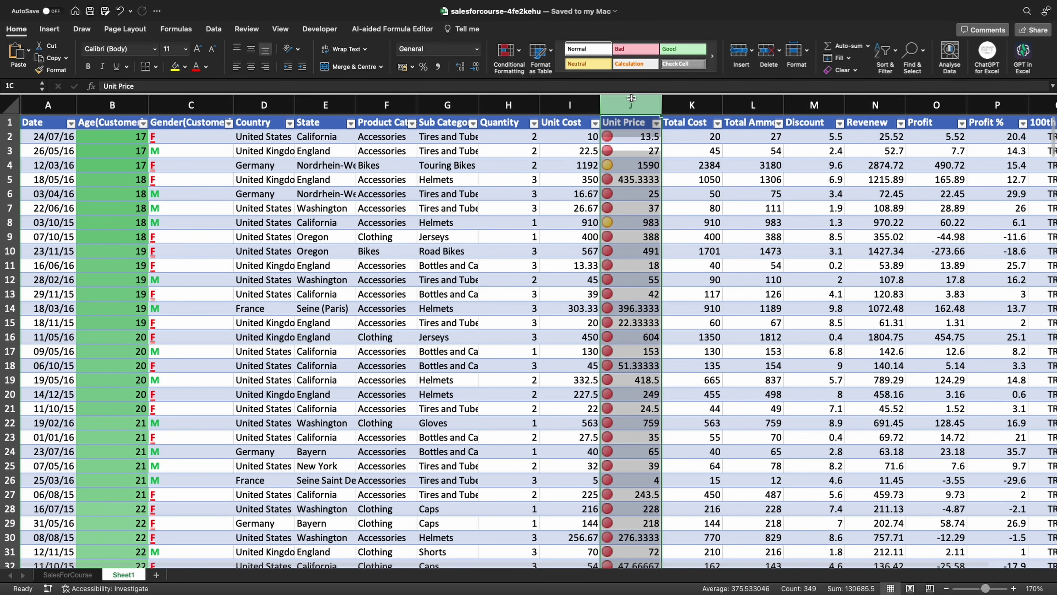
click(510, 49)
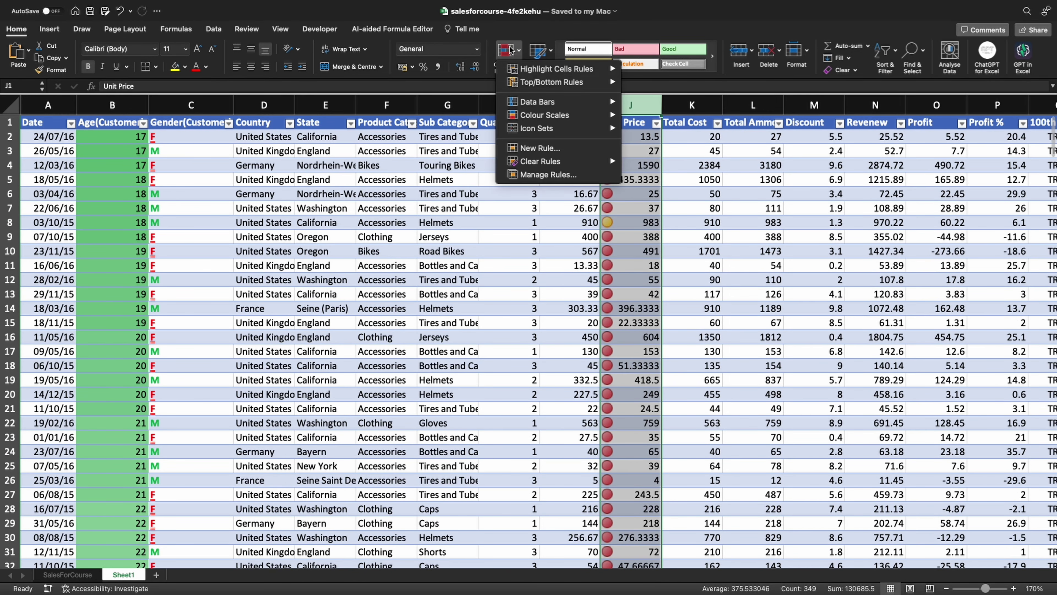
click(527, 175)
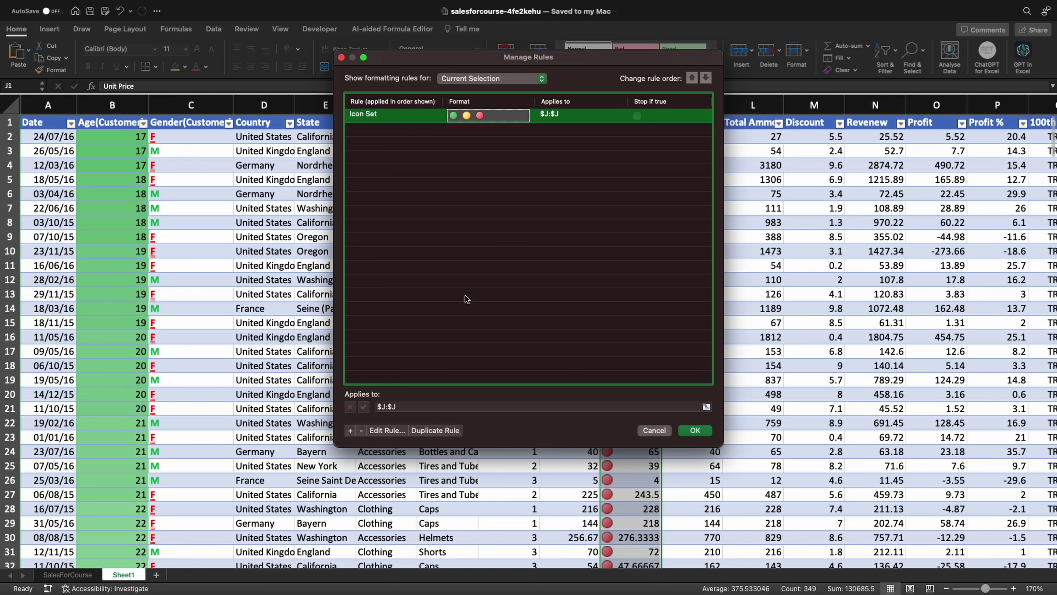
click(386, 431)
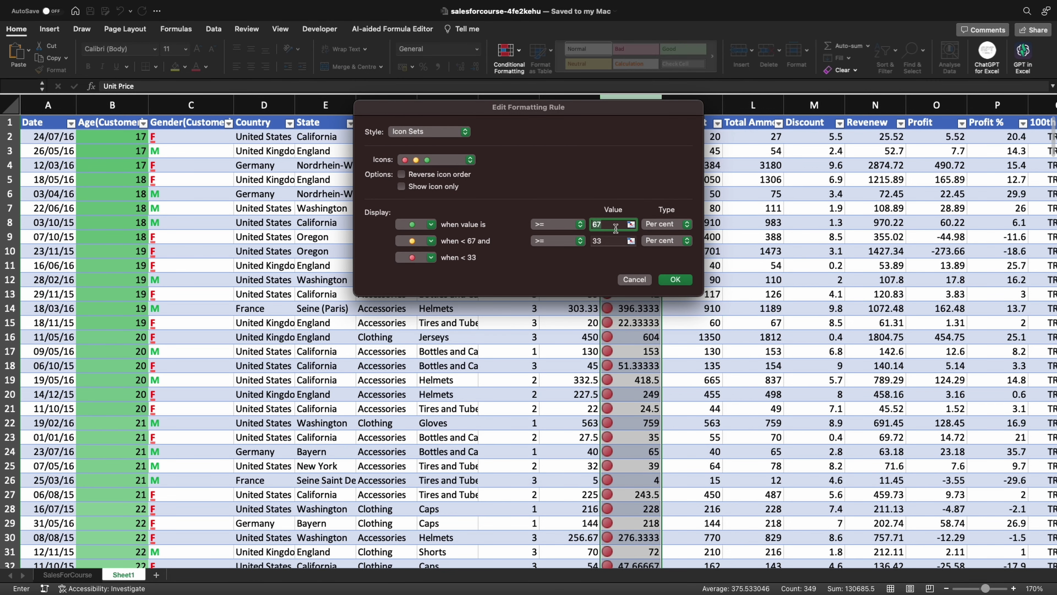
click(608, 241)
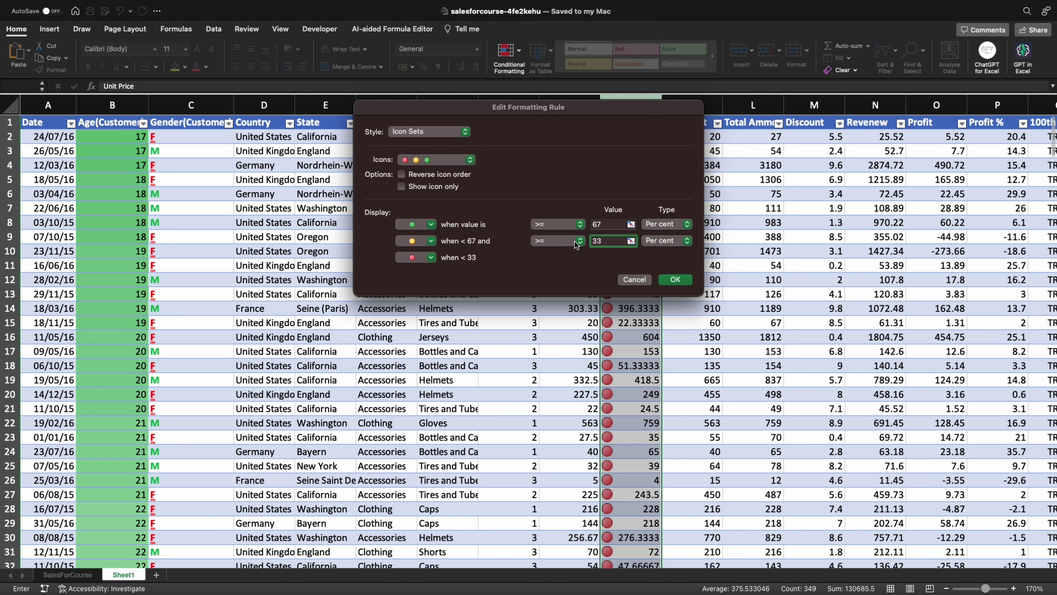
click(670, 225)
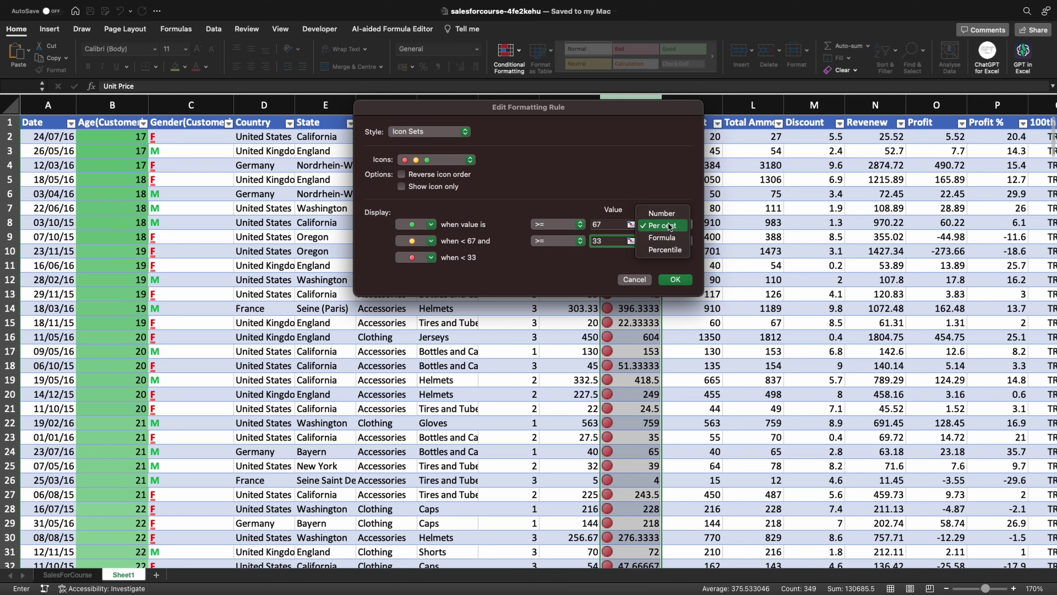
click(670, 225)
click(668, 243)
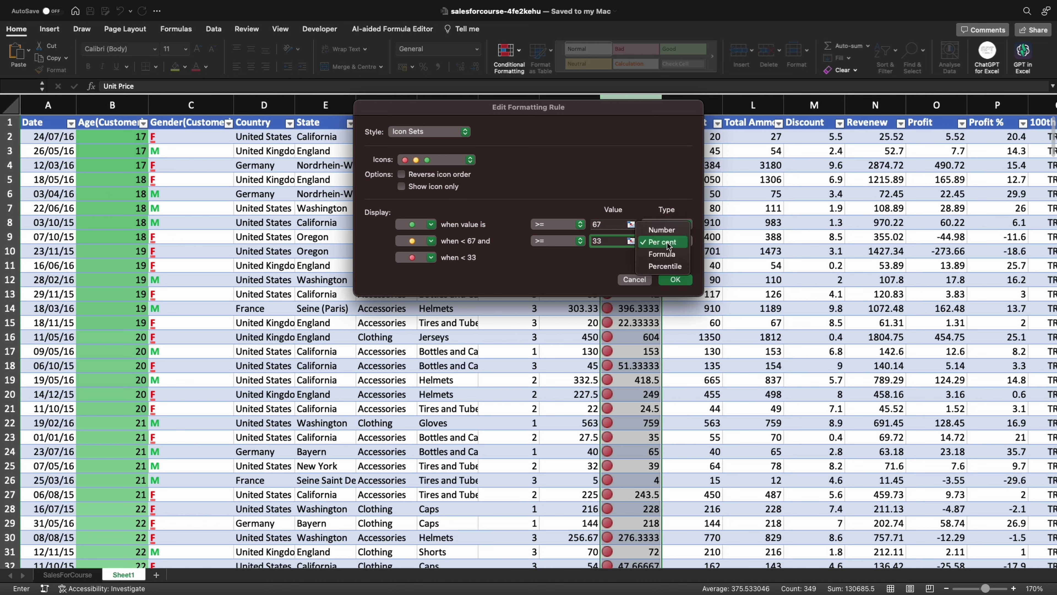
click(666, 267)
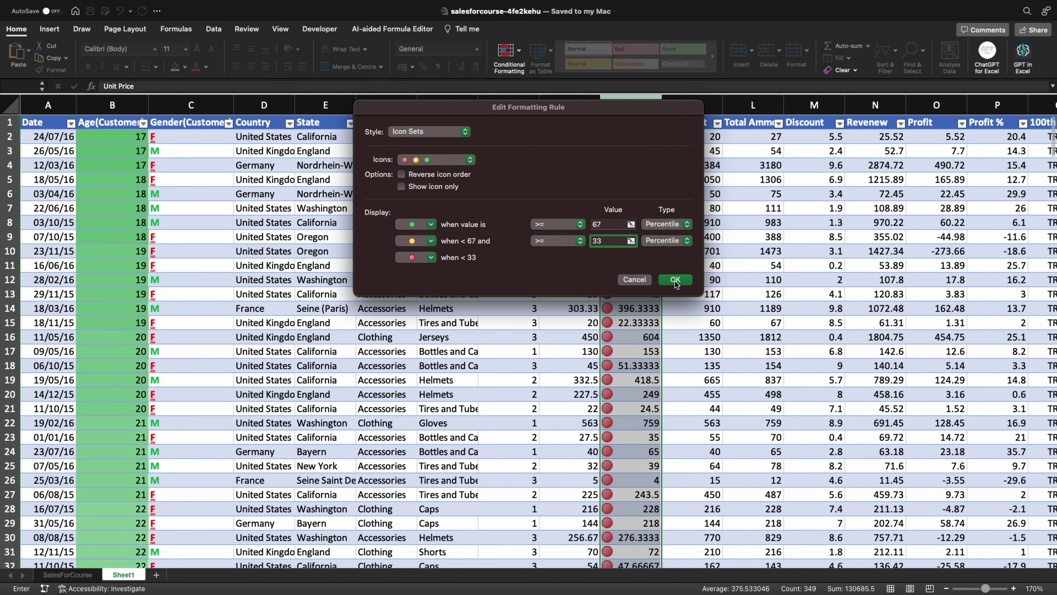
click(675, 280)
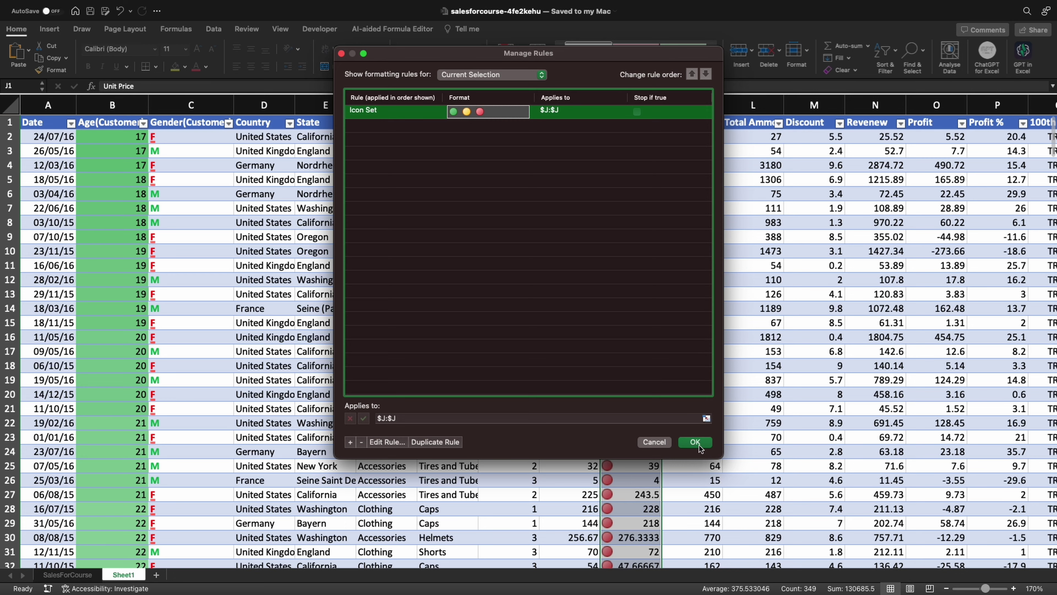
click(695, 442)
Check the percentile-based icons down to the last data row of the Unit Price column.
click(644, 236)
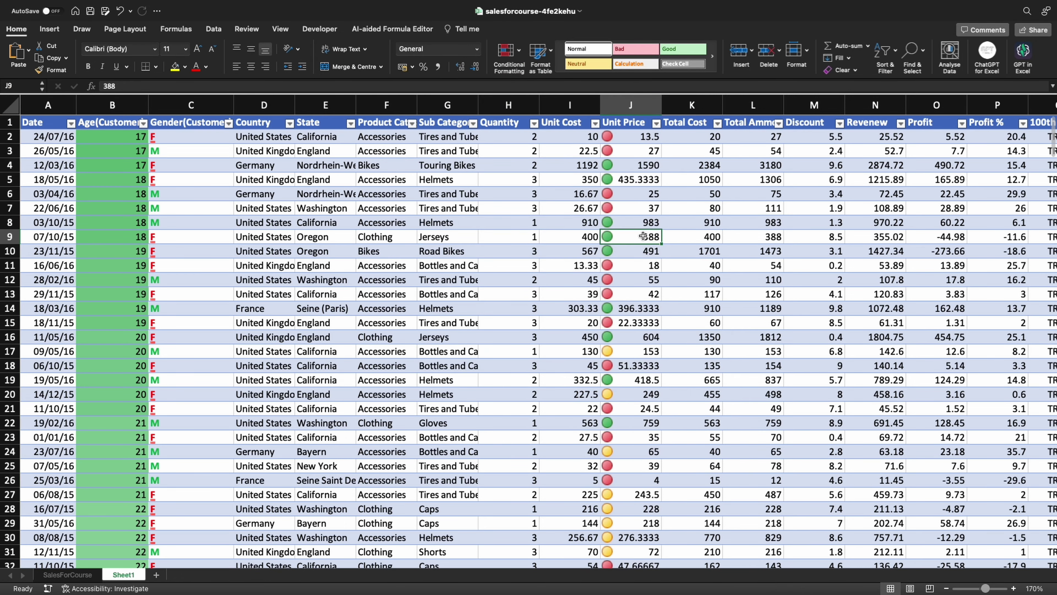
scroll(643, 236, down, 2)
scroll(643, 236, up, 2)
scroll(642, 236, down, 10)
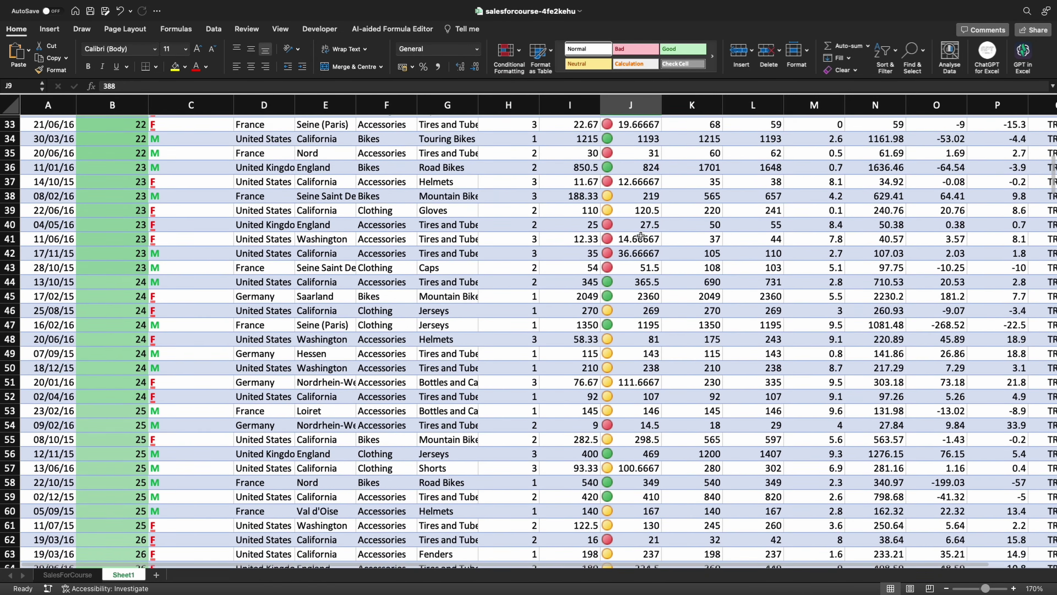
scroll(641, 236, down, 20)
scroll(641, 236, down, 11)
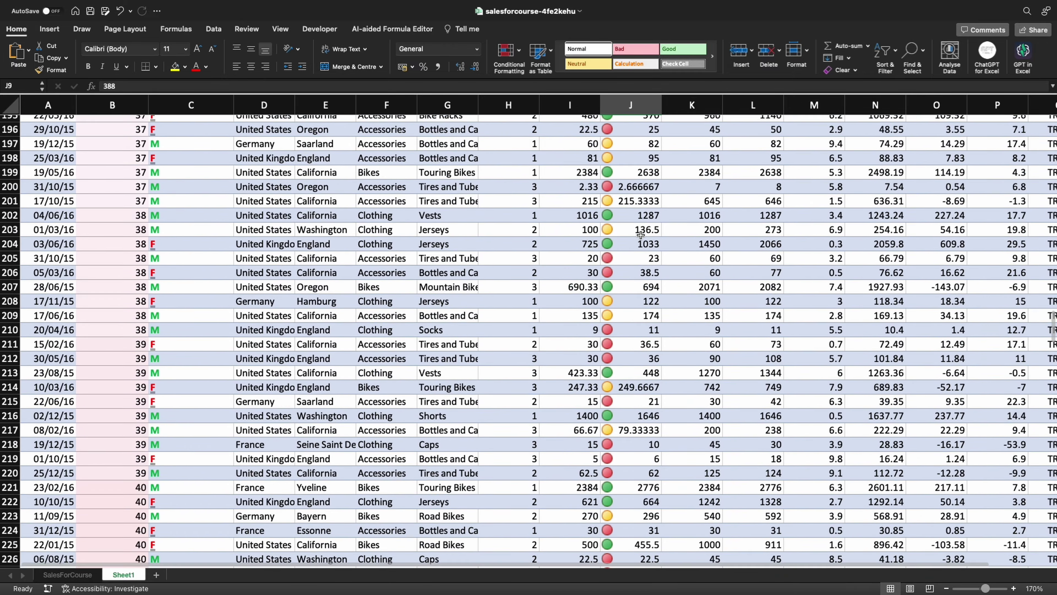
scroll(641, 236, down, 12)
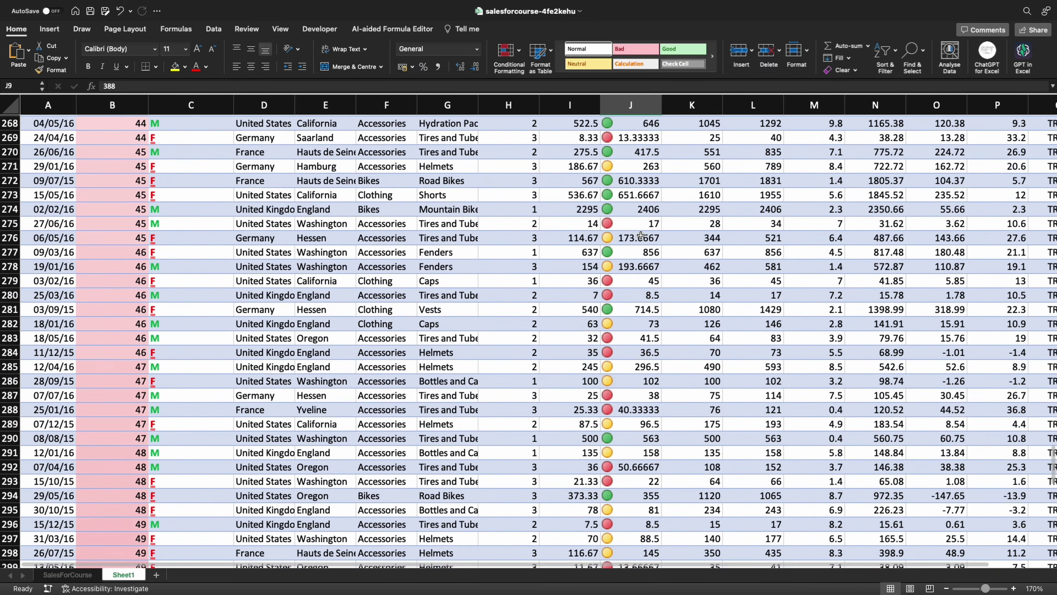
scroll(640, 235, down, 12)
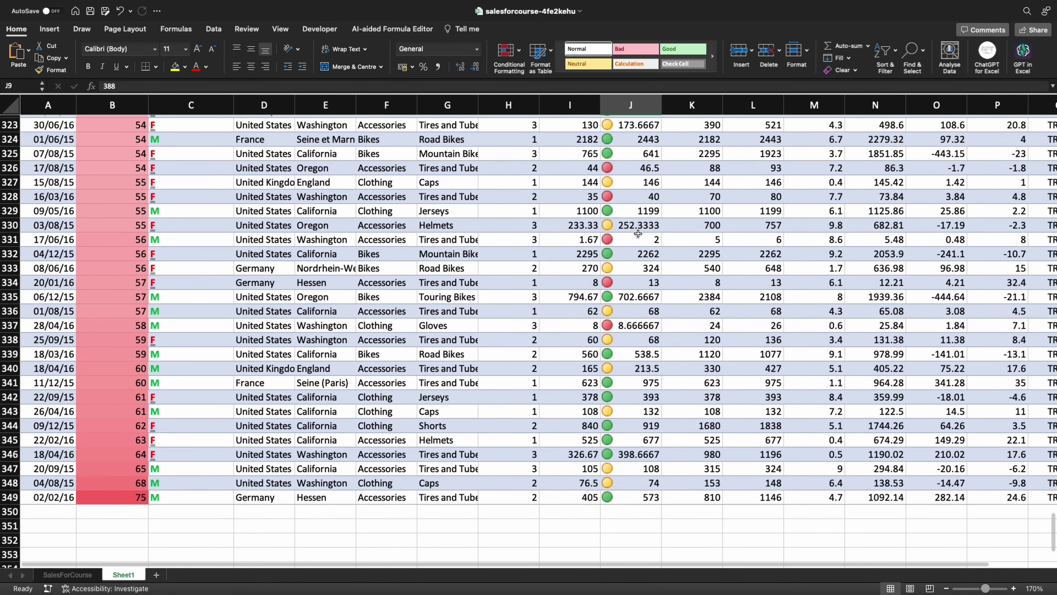
scroll(634, 236, up, 7)
scroll(634, 236, up, 16)
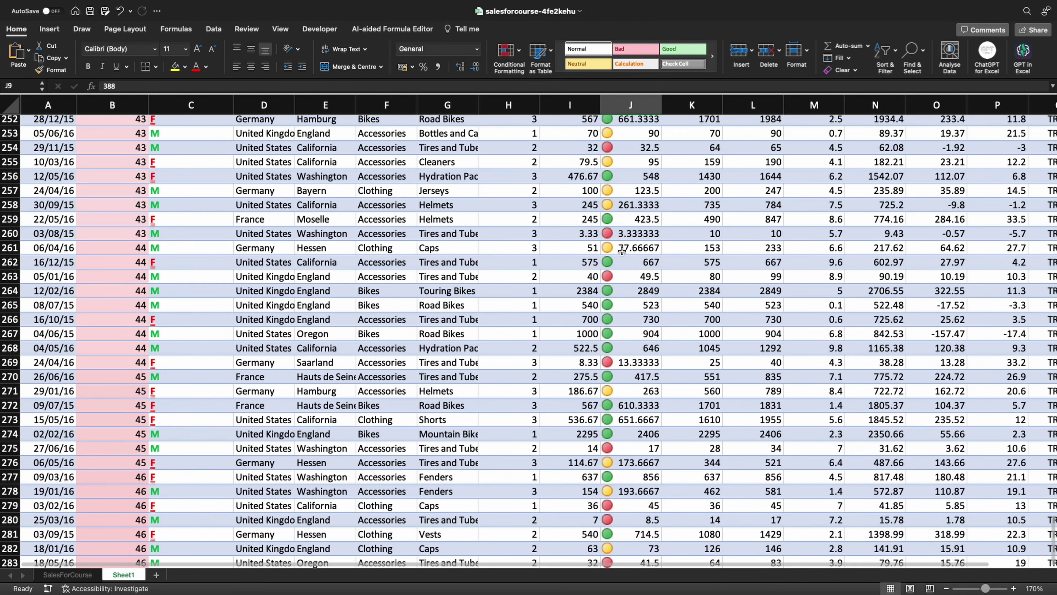
Undo the switch to percentile thresholds in the Unit Price icon set rule.
key(ctrl+z)
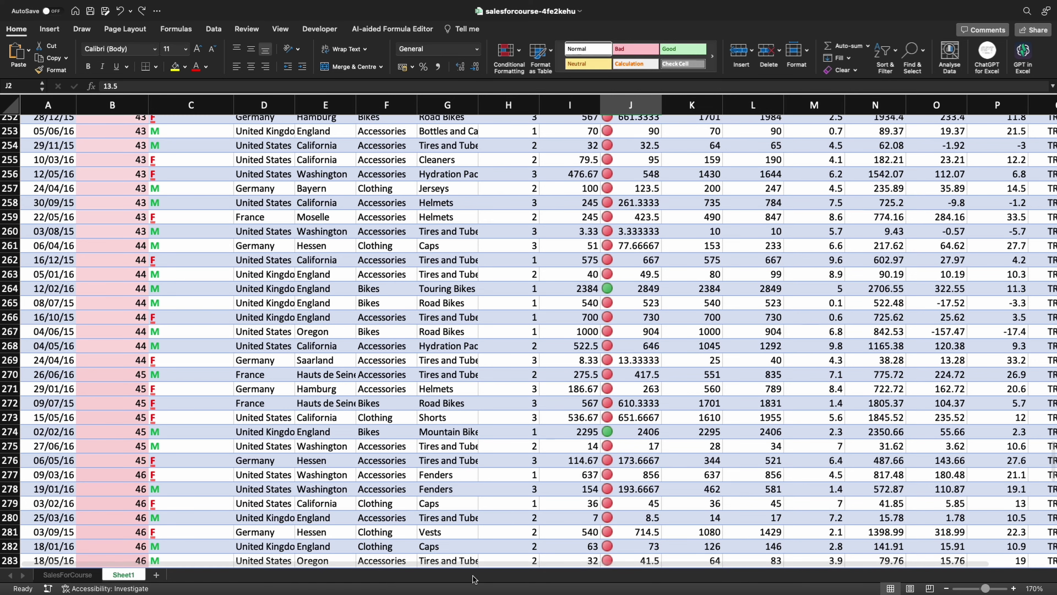
scroll(718, 390, up, 20)
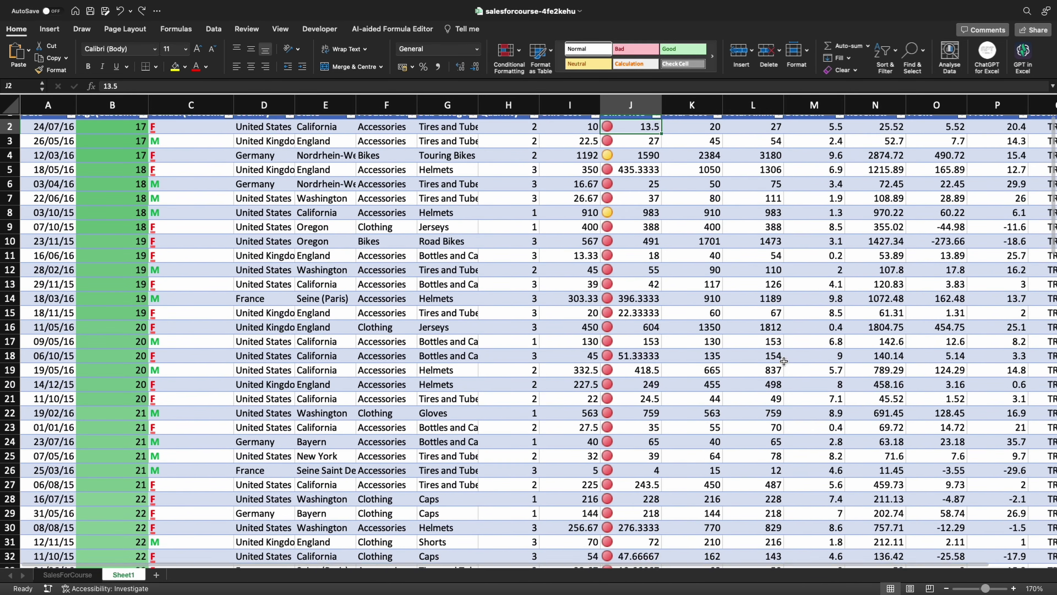
scroll(784, 361, up, 1)
Apply solid-fill green data bars to the Profit % column.
click(997, 106)
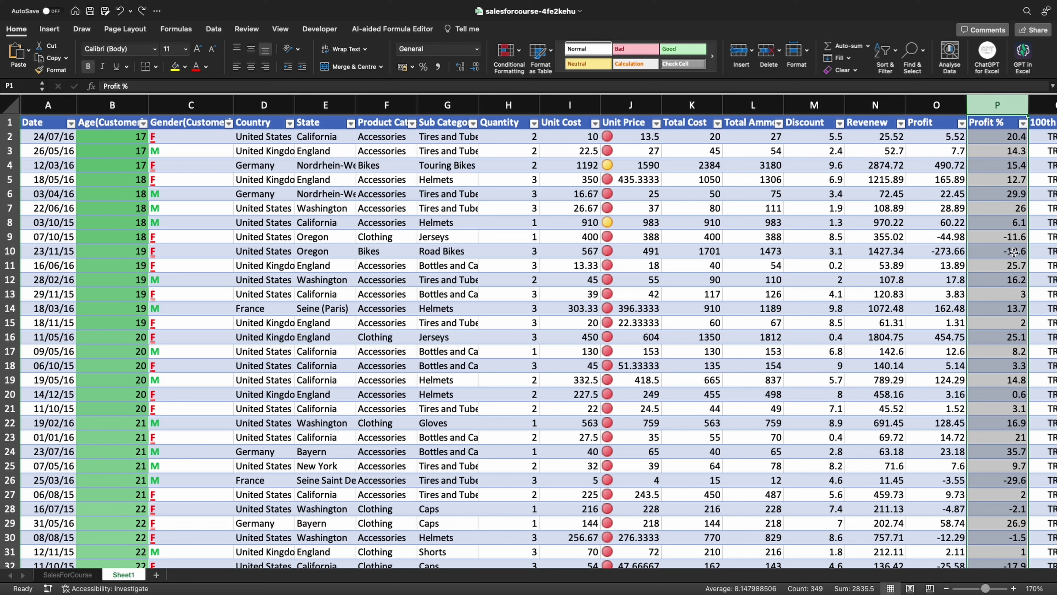
key(Down)
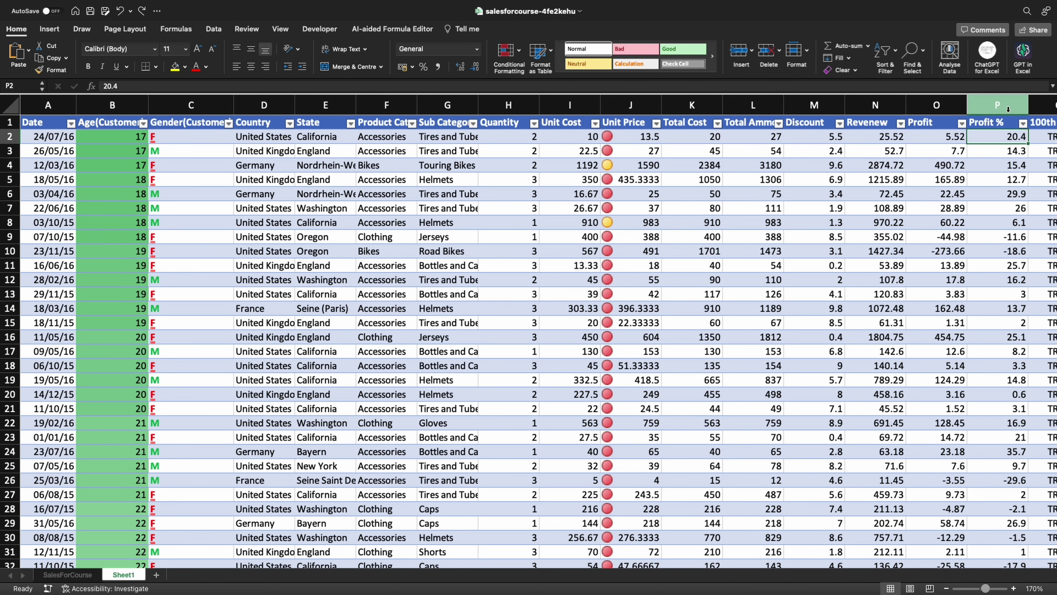
click(996, 107)
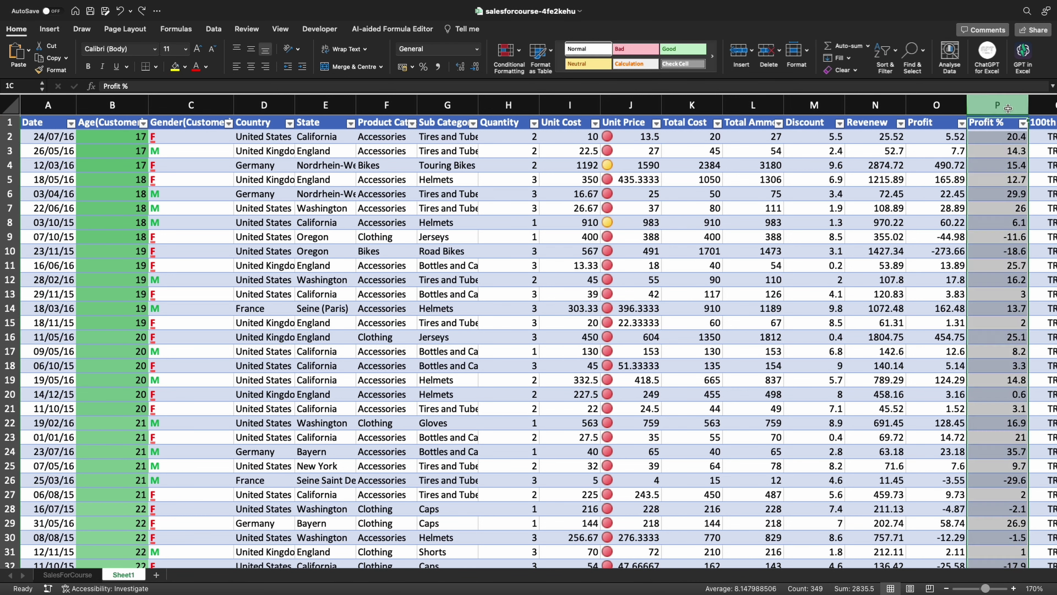
click(511, 57)
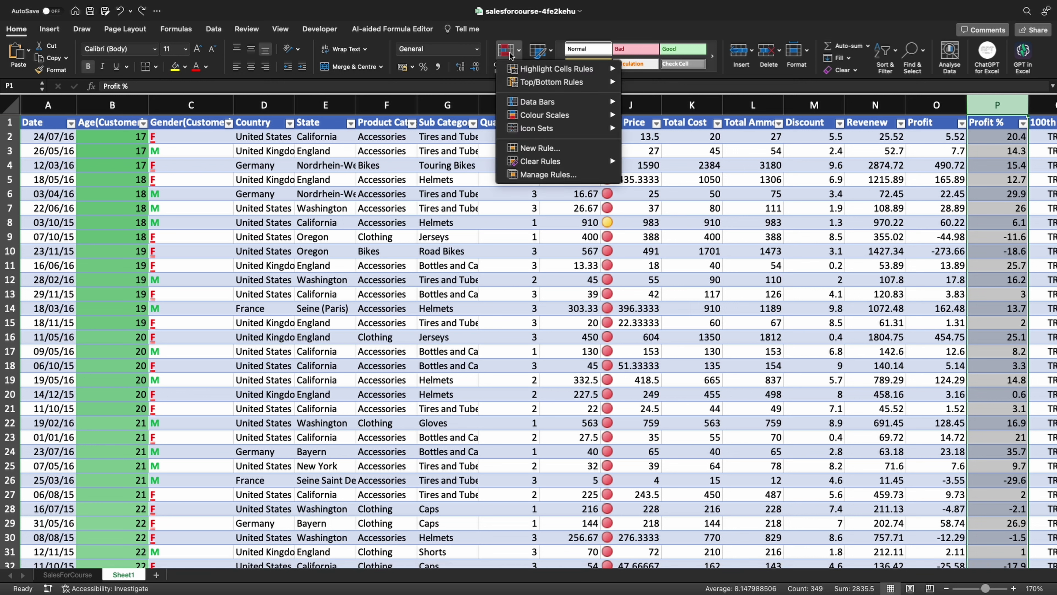
mouse_move(537, 103)
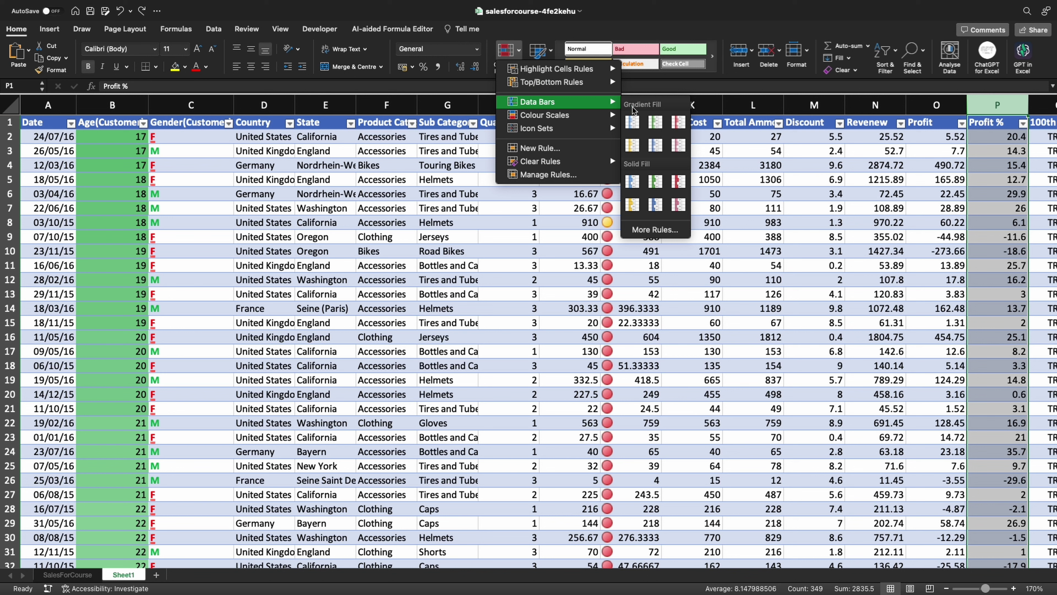
click(654, 186)
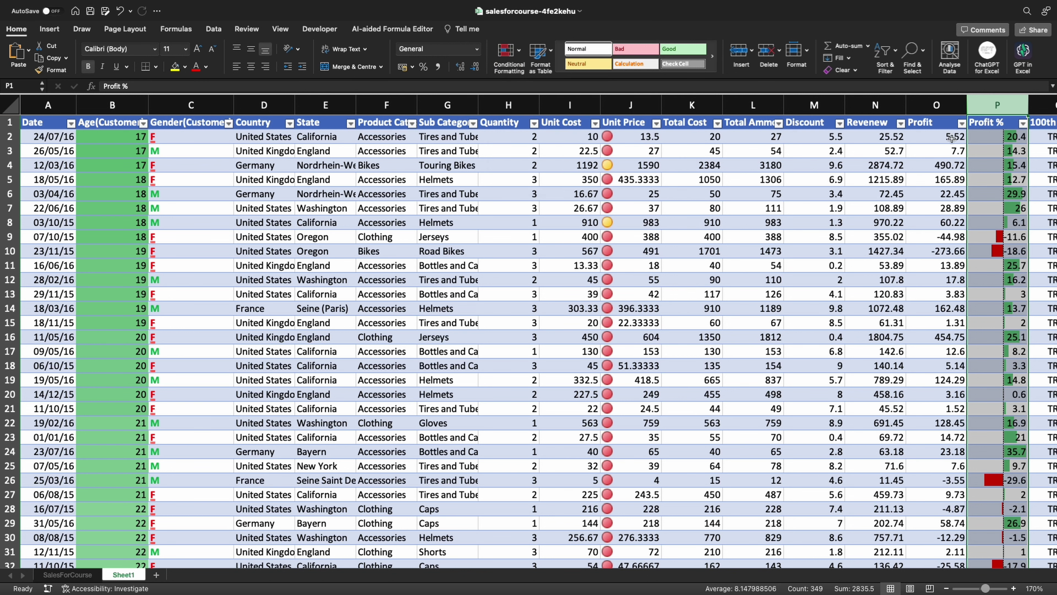
Examine how the data bars represent positive and negative values down the rows of the Profit % column.
click(983, 137)
click(990, 124)
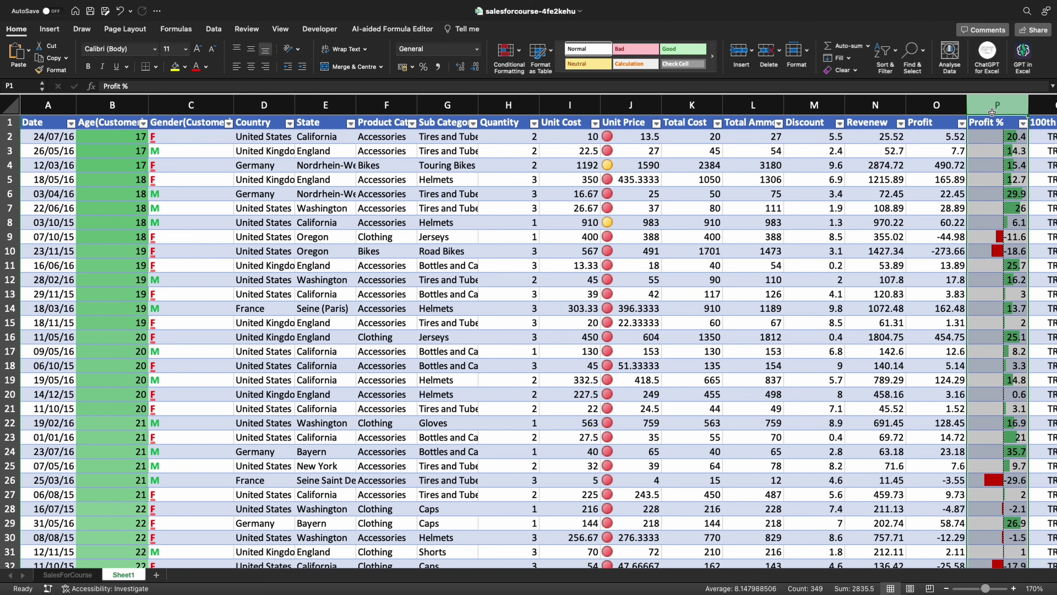
click(986, 131)
scroll(1009, 242, down, 7)
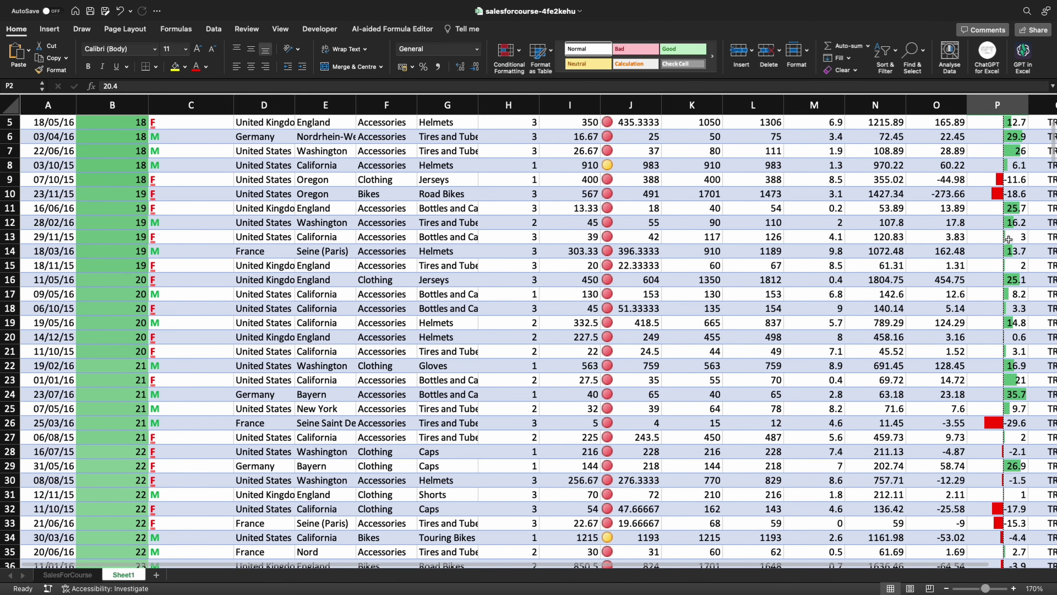
scroll(1009, 240, down, 15)
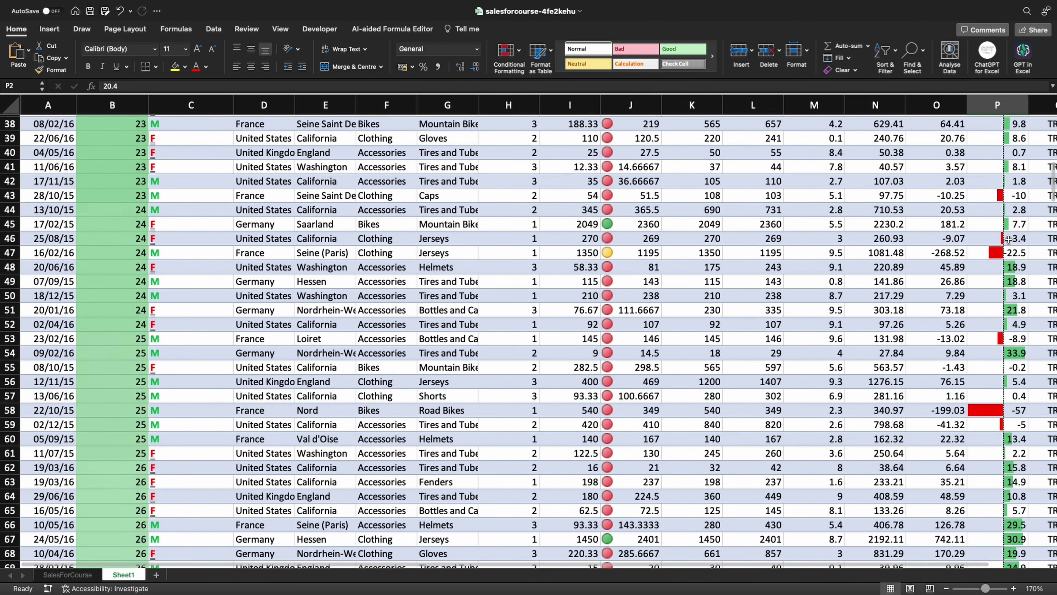
scroll(1009, 239, down, 12)
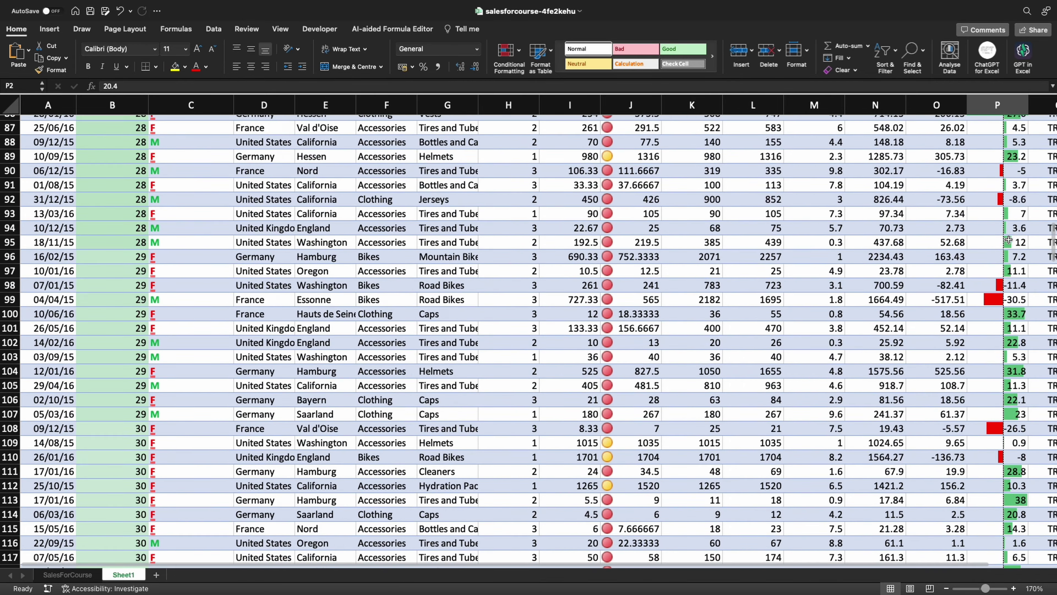
scroll(1009, 240, down, 14)
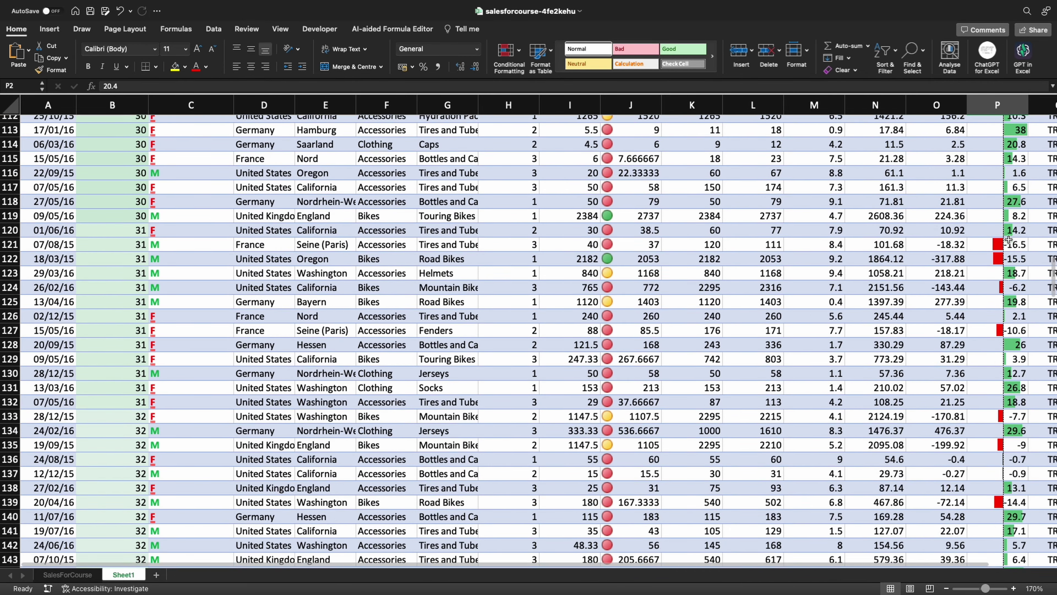
scroll(1009, 240, down, 3)
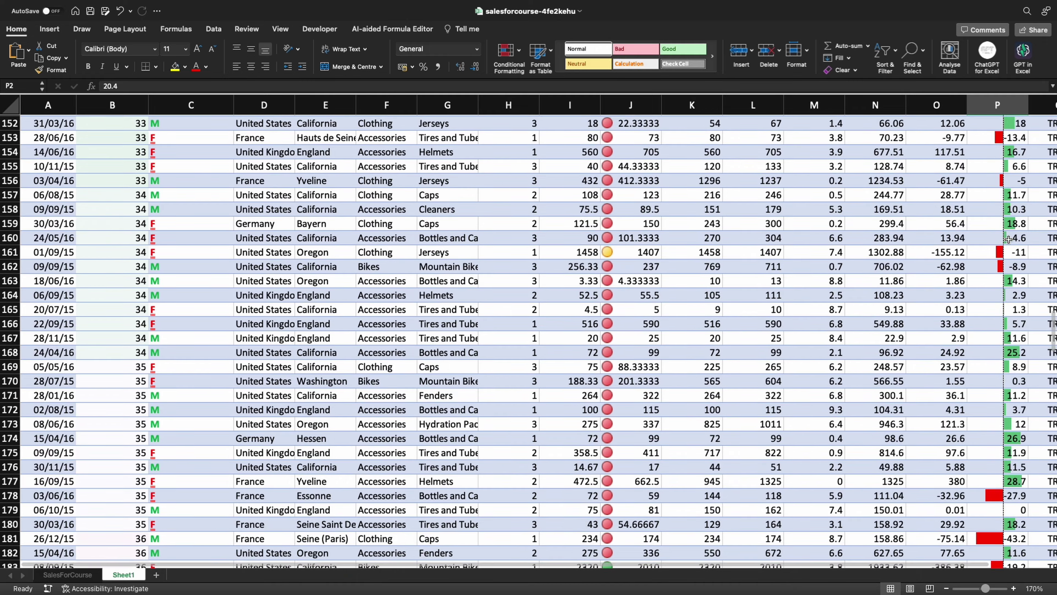
scroll(941, 307, up, 20)
scroll(941, 307, up, 20)
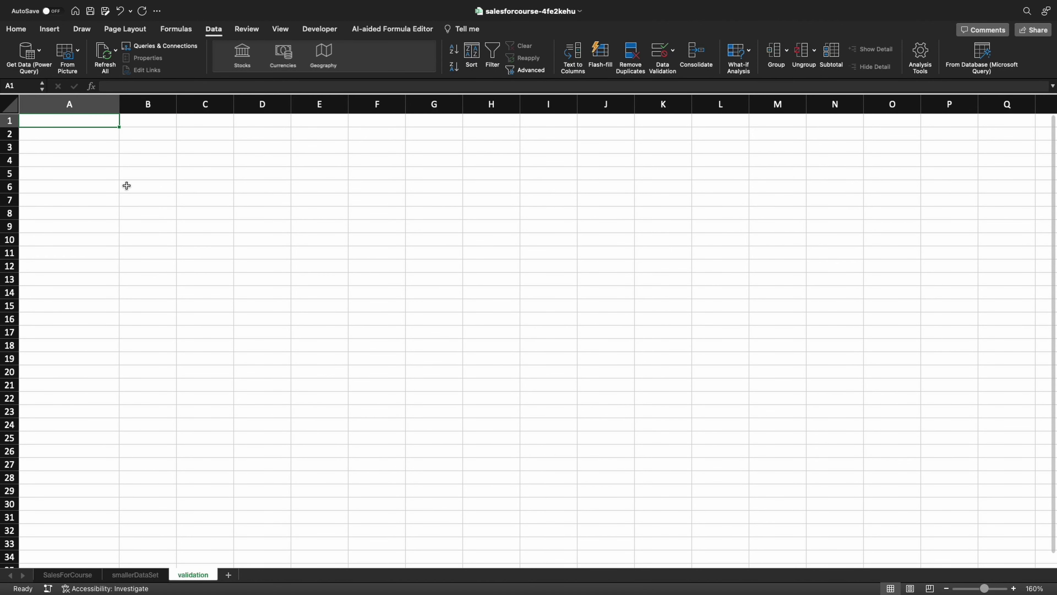
Enter the heading Age in cell A1 of the validation sheet.
double_click(67, 121)
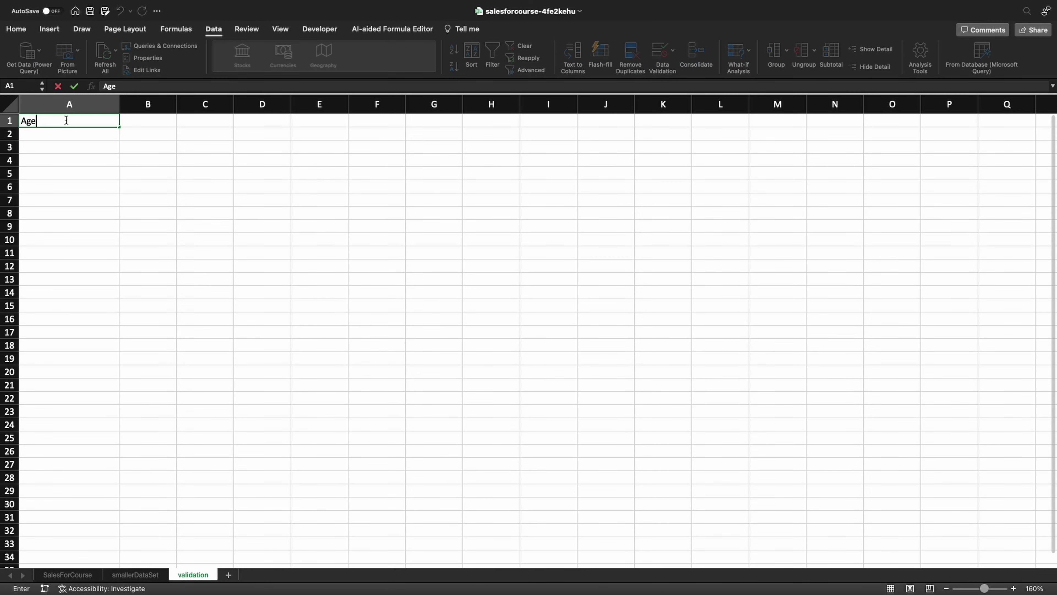
text(Age)
key(Return)
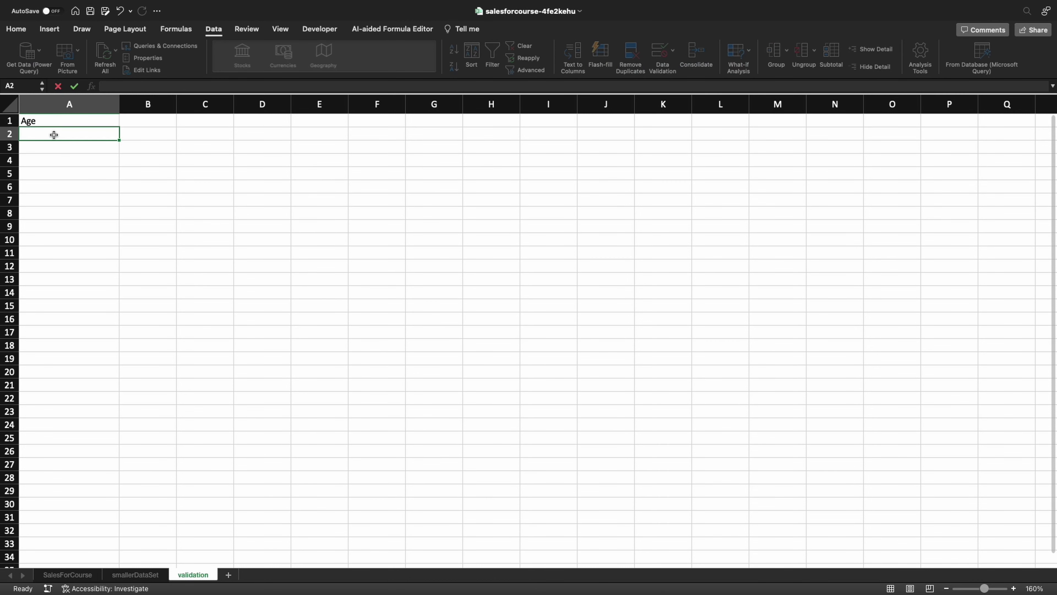
Look through the value types that data validation can allow for the Age column, and leave without applying a rule.
click(116, 101)
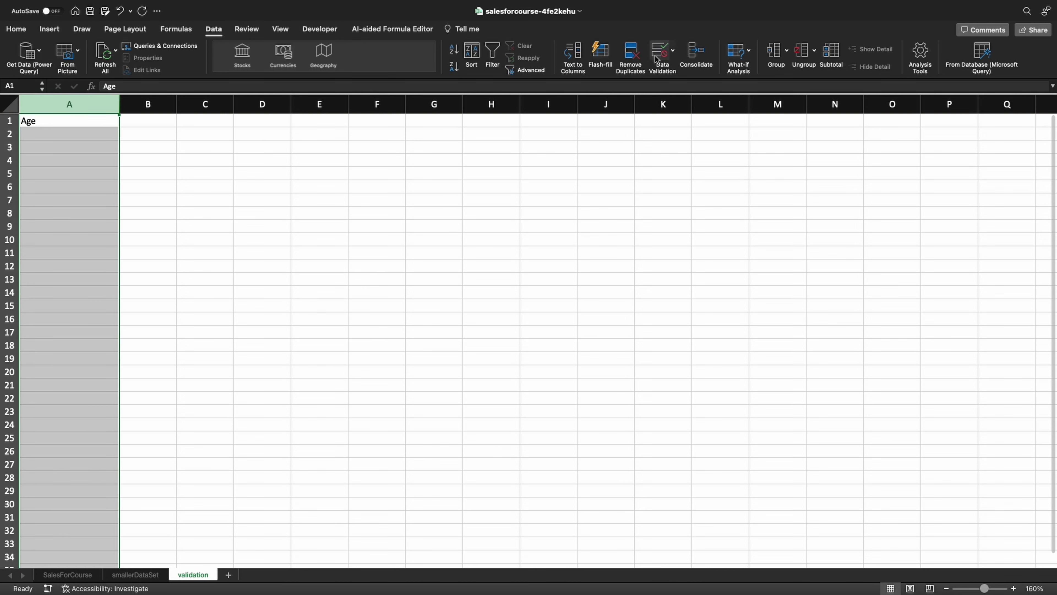
click(215, 32)
click(213, 31)
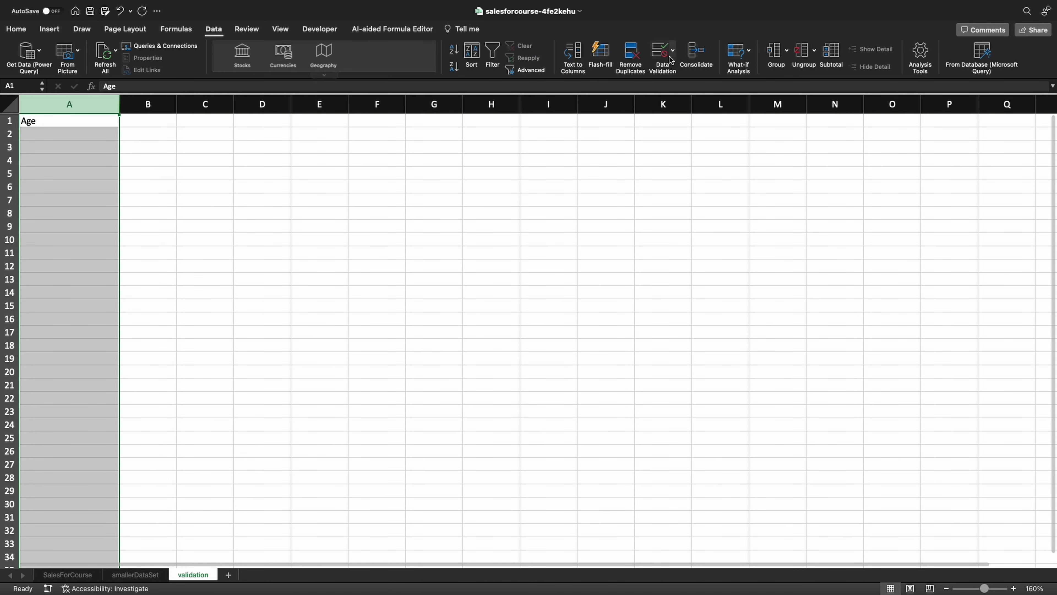
click(662, 52)
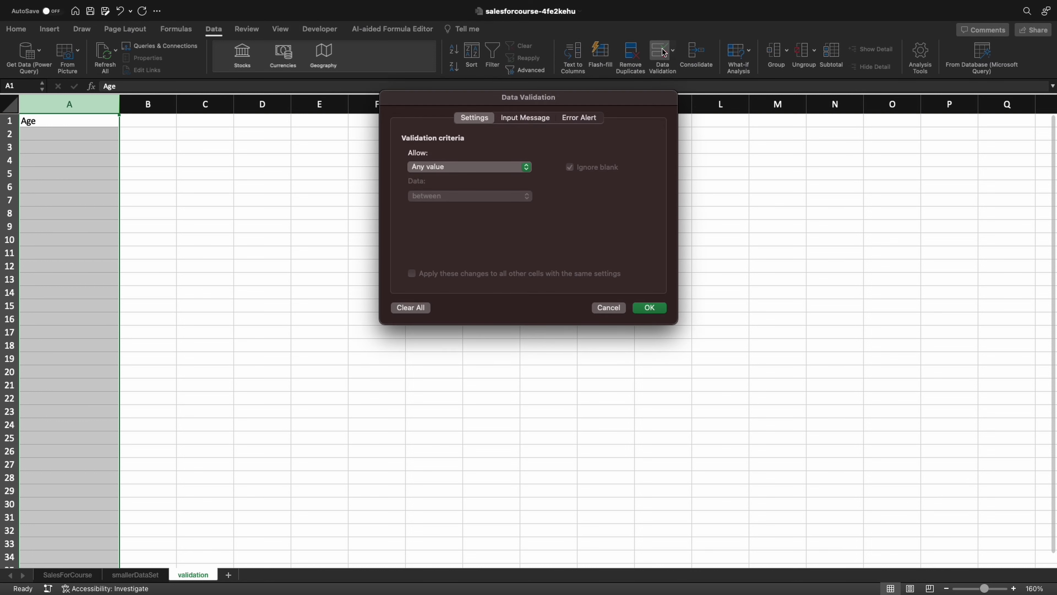
click(457, 167)
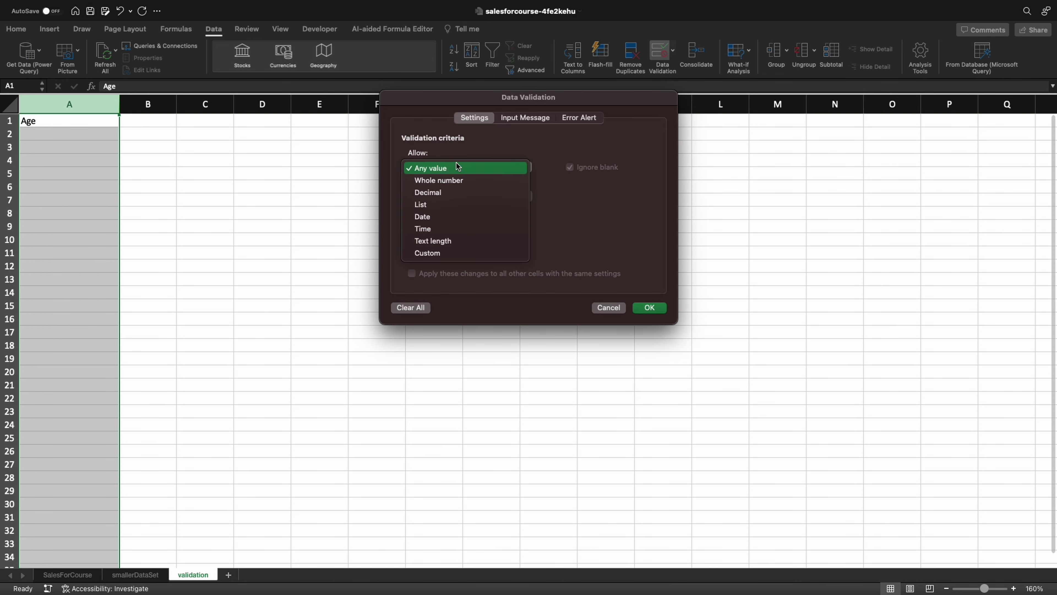
click(458, 167)
click(609, 307)
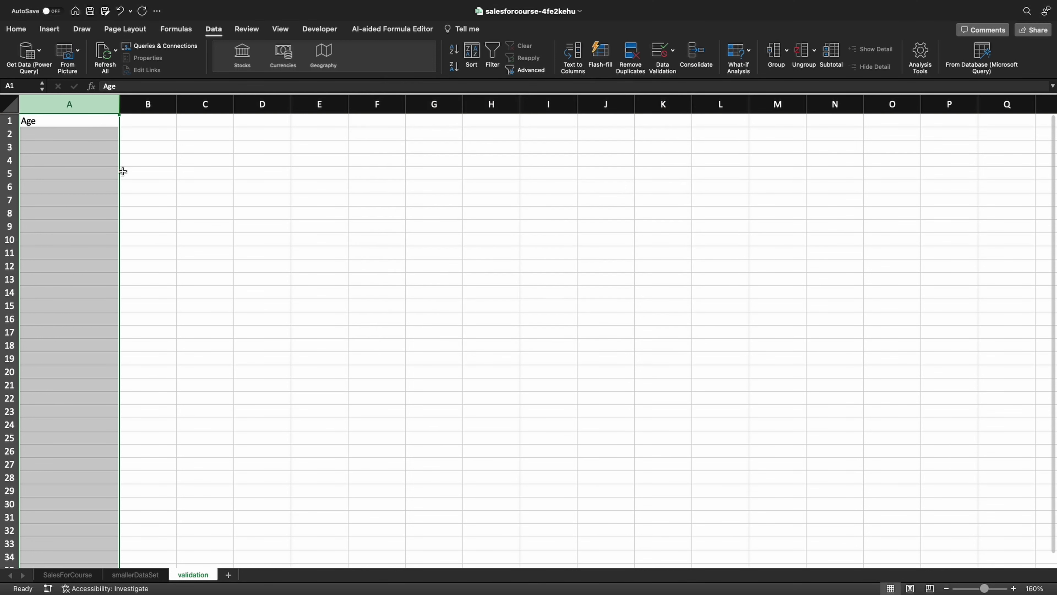
Enter the sample values 100 in A2 and xyz in A3 under the Age heading.
click(57, 139)
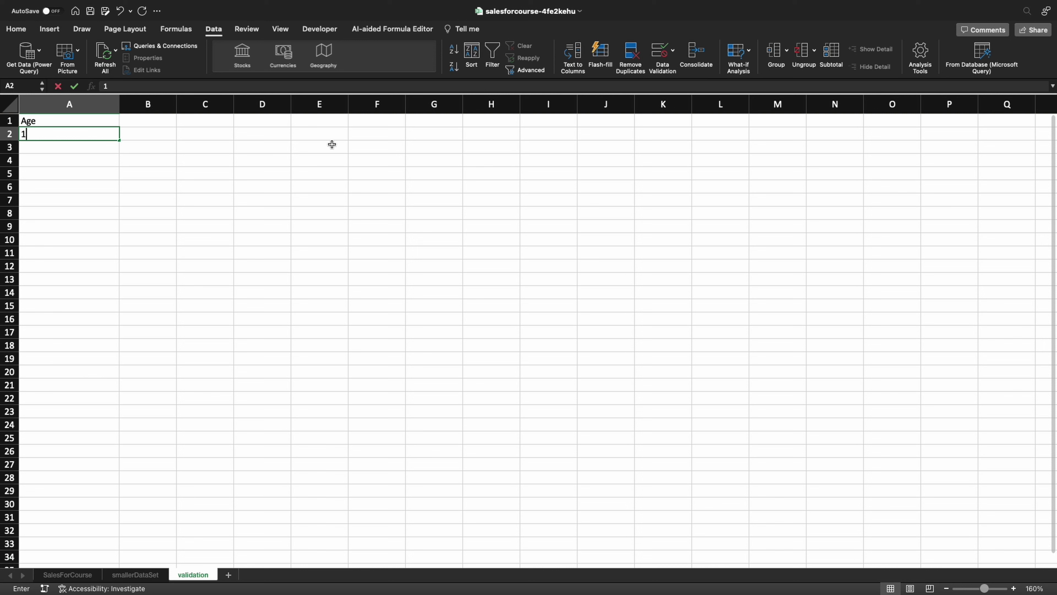
text(100)
key(Return)
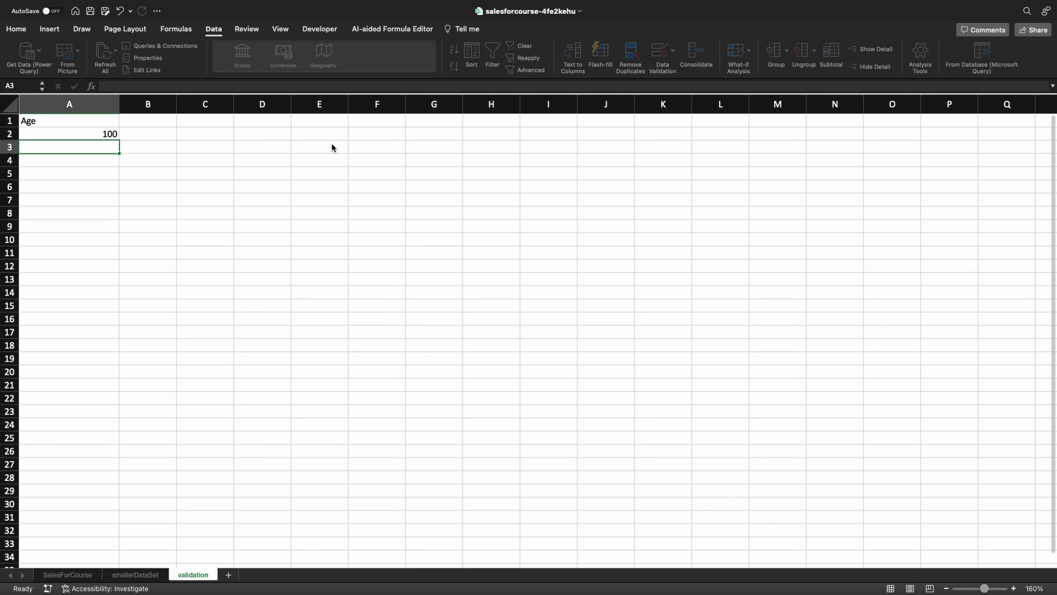
text(xyz)
key(Return)
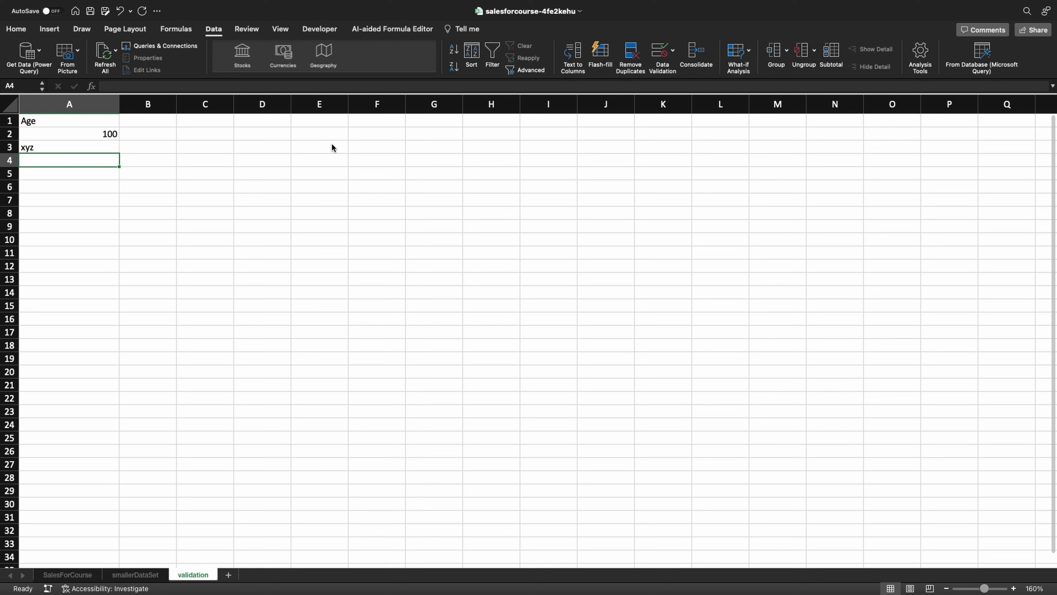
Clear the sample values from cells A2 and A3.
click(100, 109)
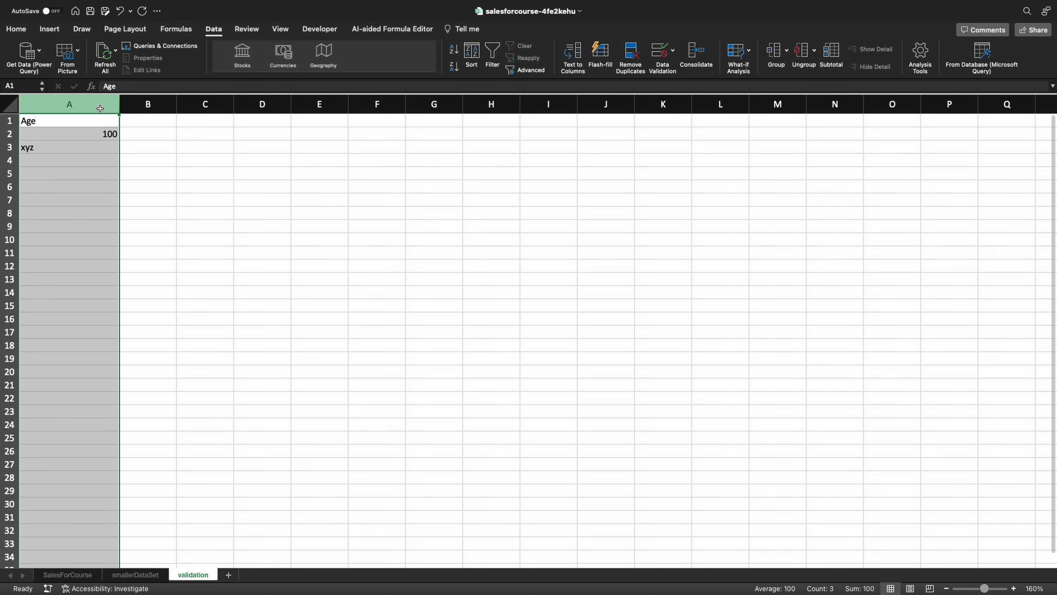
drag(79, 135, 64, 150)
key(Delete)
click(84, 134)
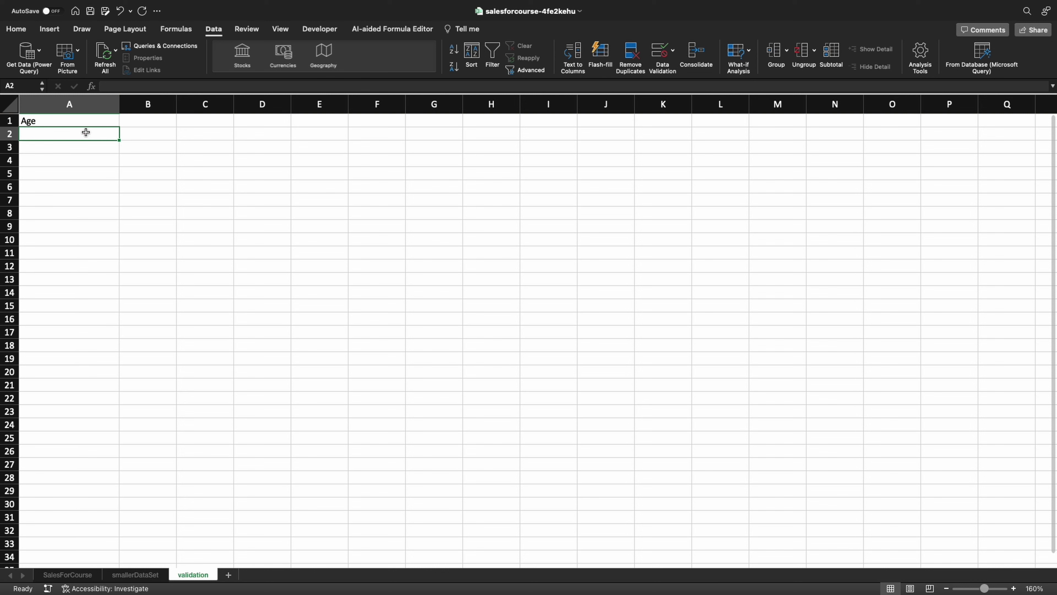
Apply a data validation rule to the Age column that allows only whole numbers between 1 and 99.
click(89, 97)
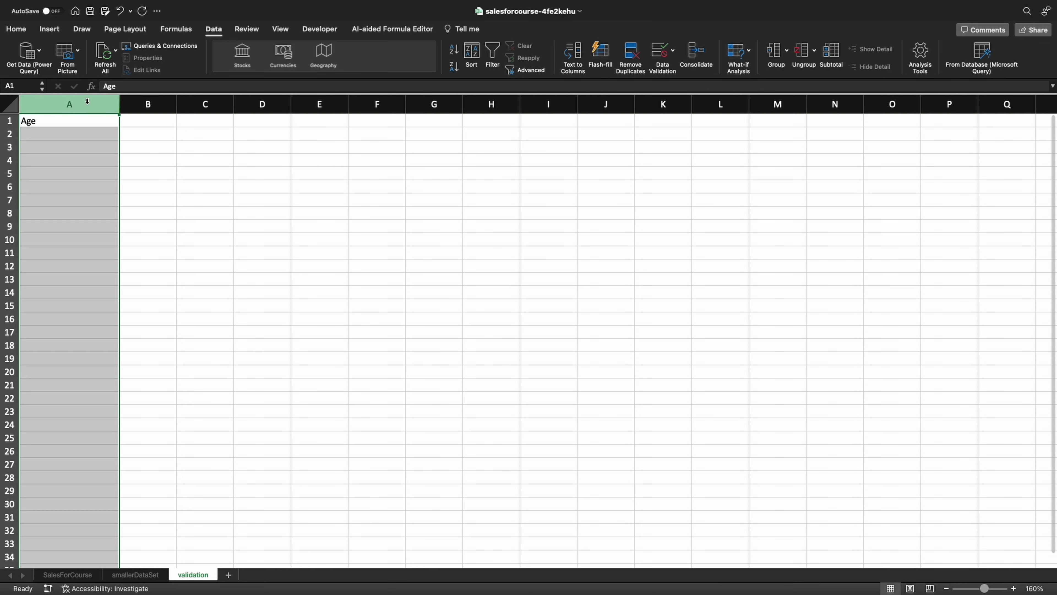
click(672, 50)
click(702, 69)
click(462, 167)
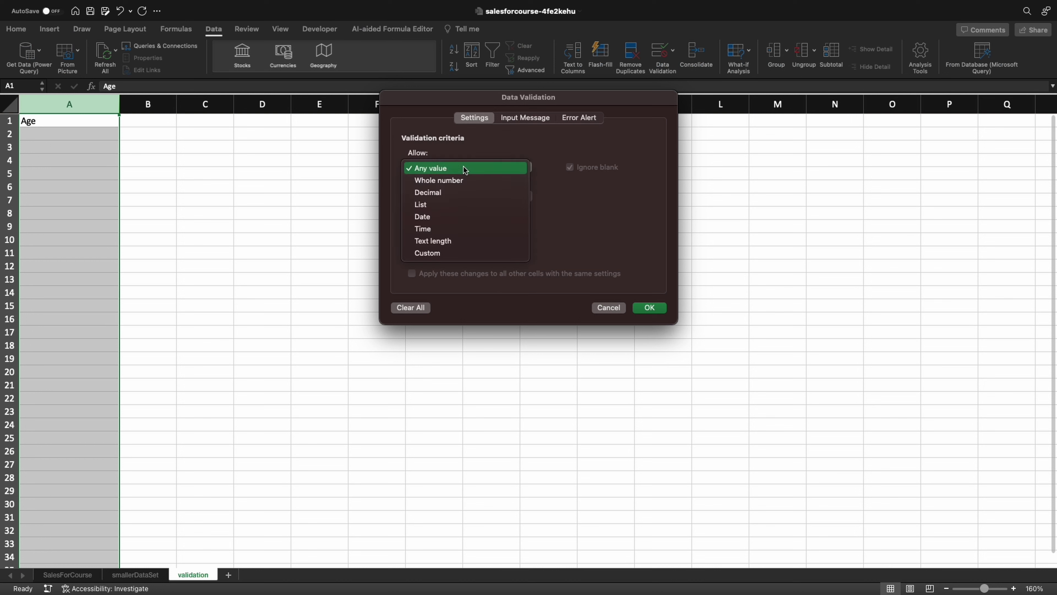
click(456, 184)
click(462, 196)
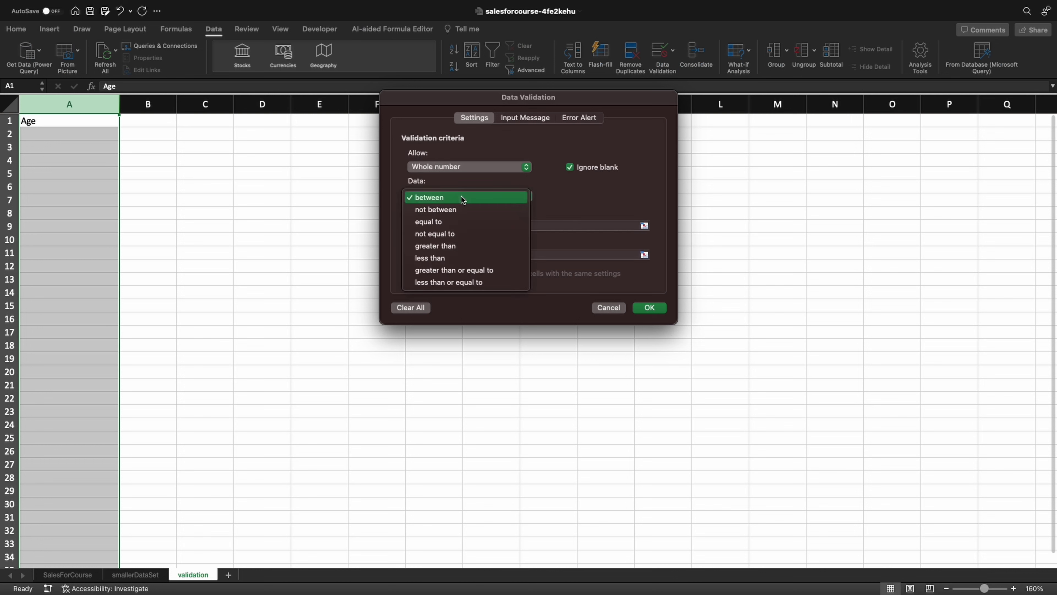
click(462, 196)
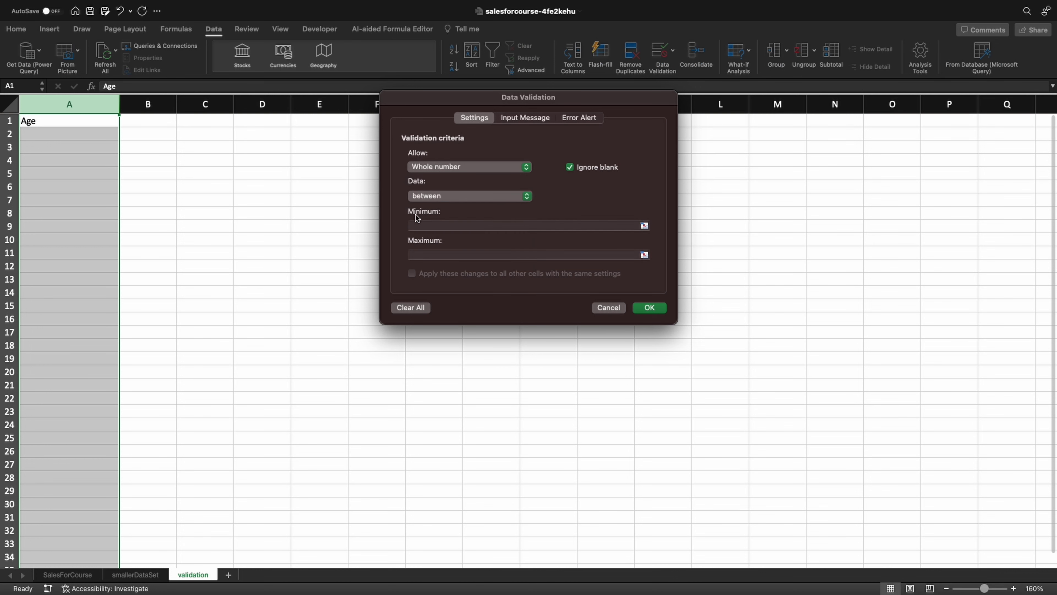
click(423, 226)
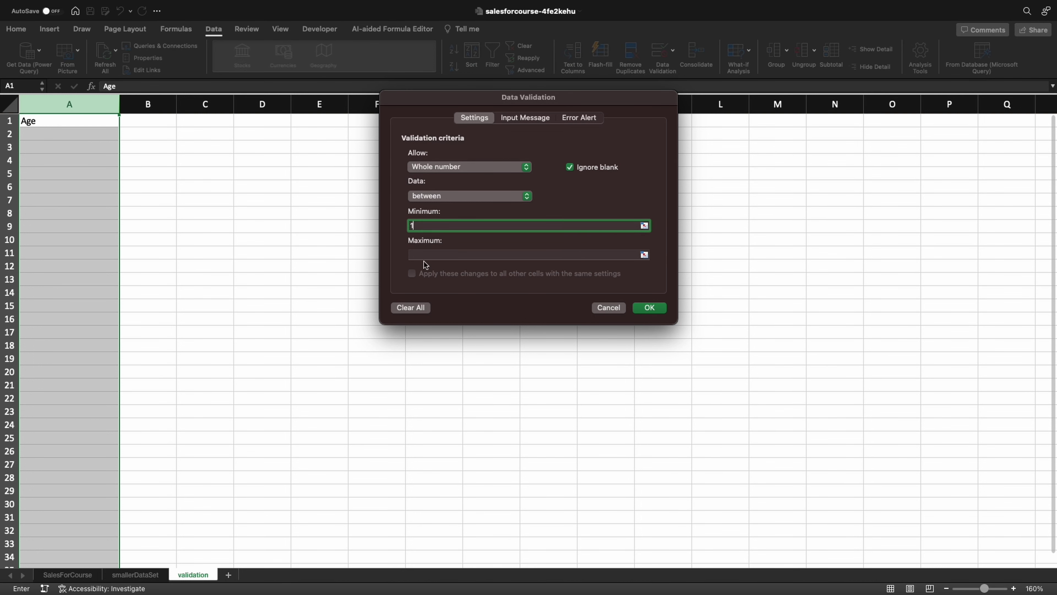
click(427, 253)
click(649, 307)
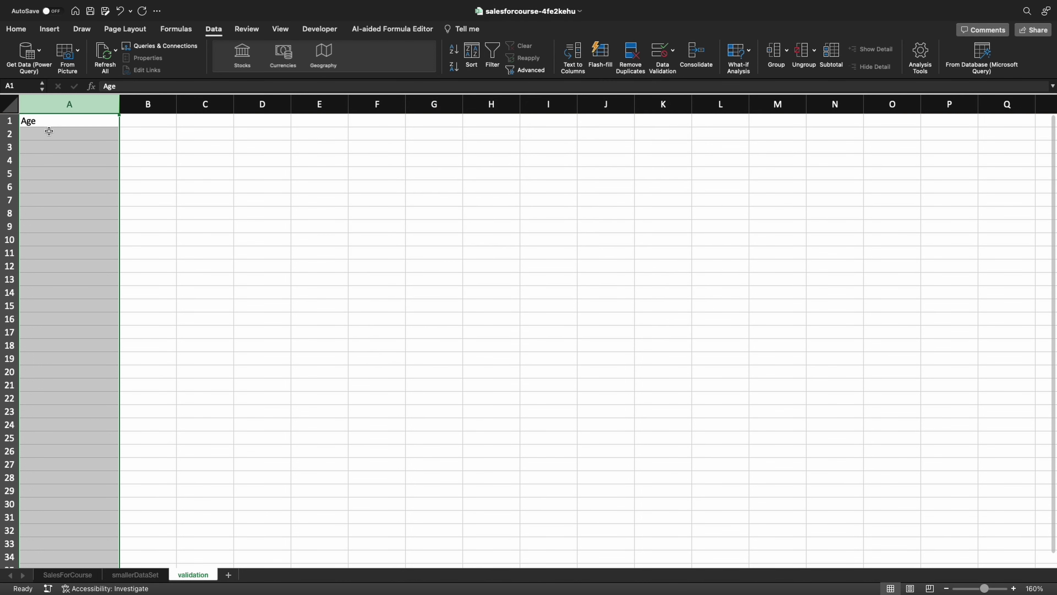
Test the age rule with an entry of 100 in A2, and clear that entry.
click(36, 138)
text(100)
key(Return)
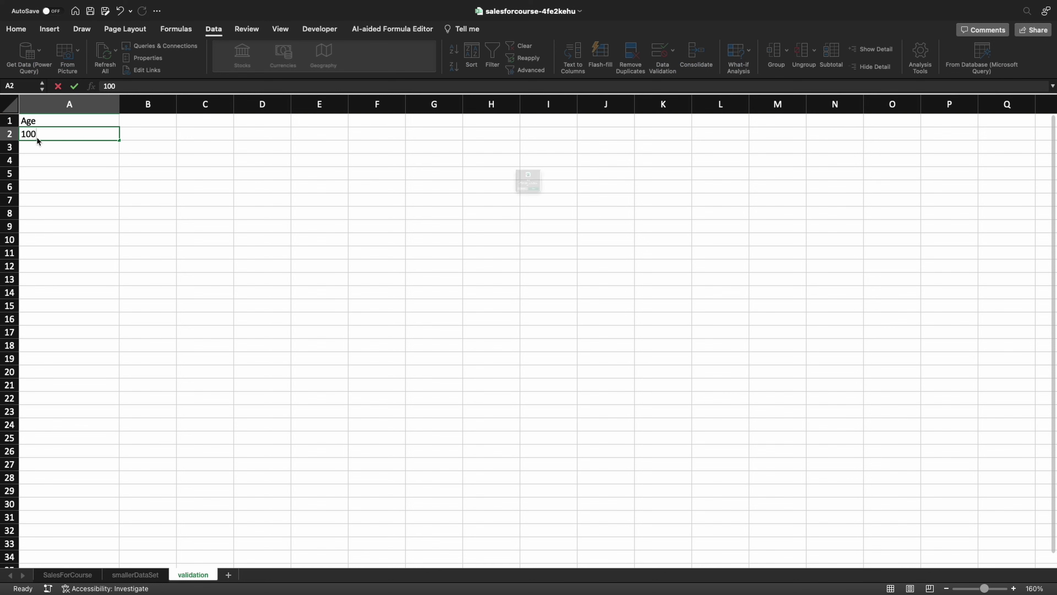
click(572, 229)
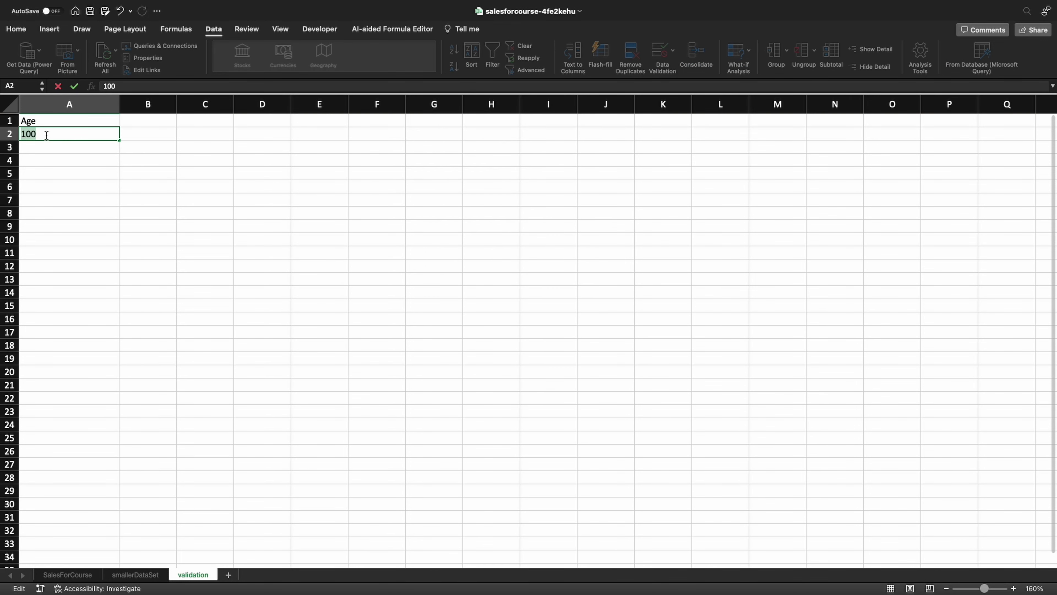
key(BackSpace)
Open the data validation settings for the whole Age column.
click(70, 104)
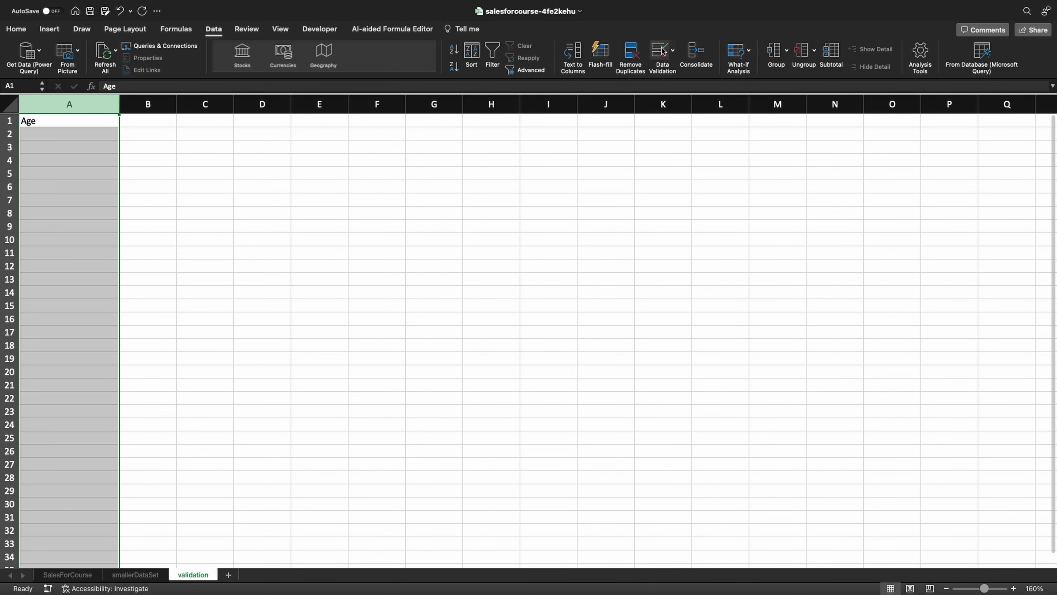
click(671, 51)
click(683, 71)
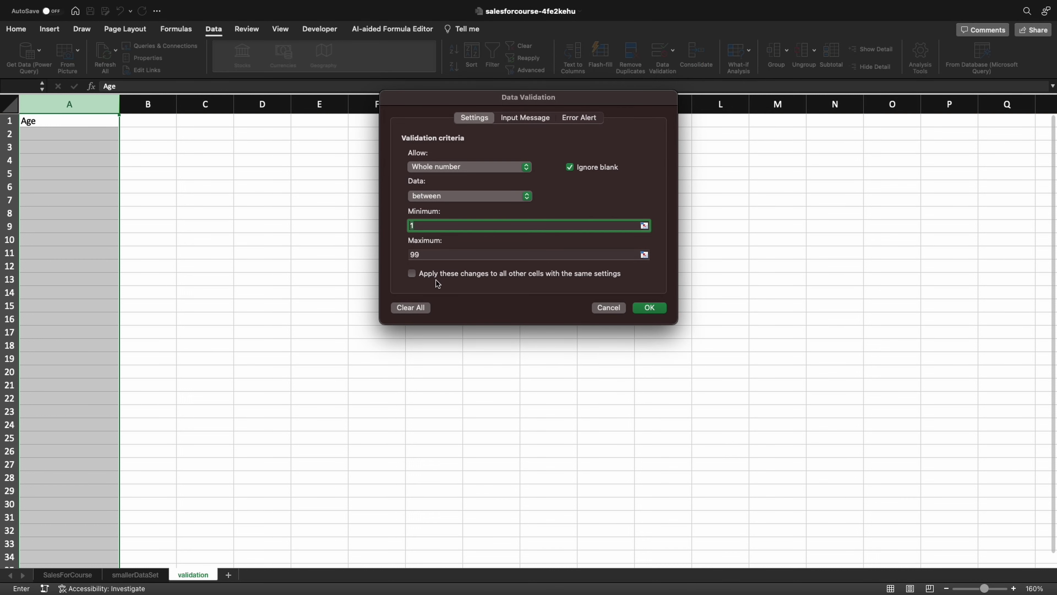